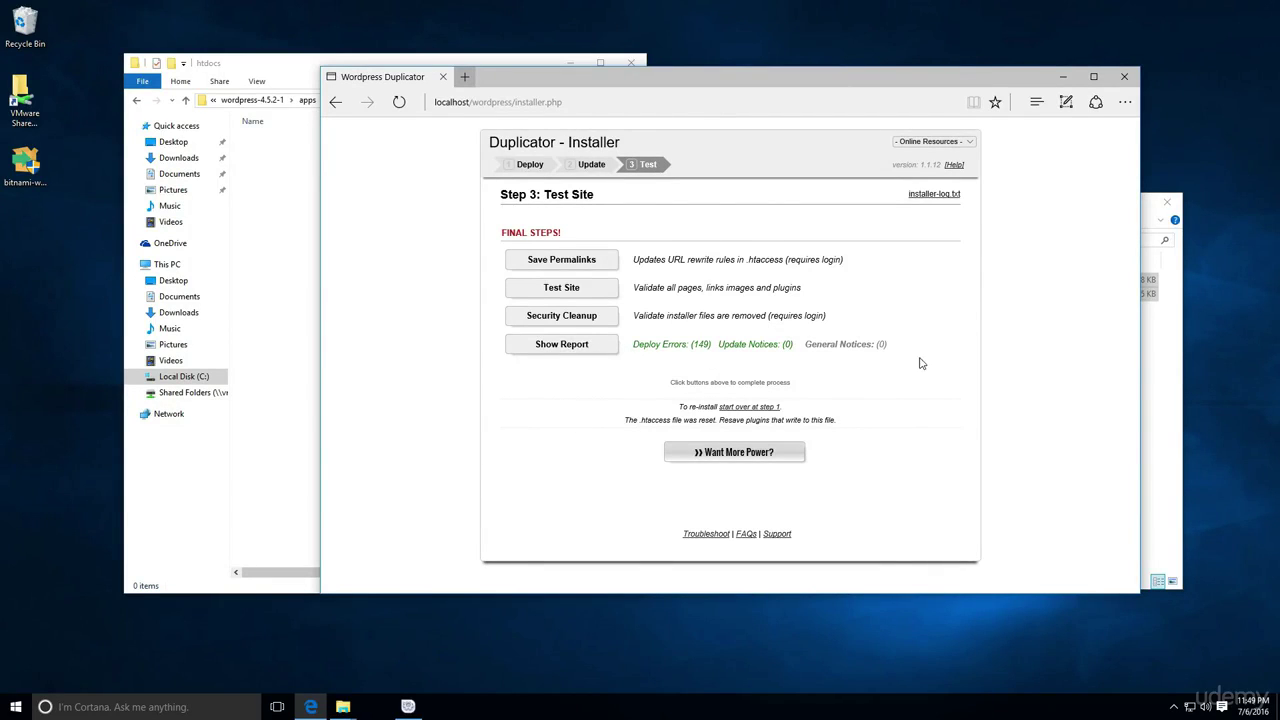
Go up from 02 Load Recipes to the Website Versions folder and select all its folders
left_click(1165, 376)
left_click(673, 239)
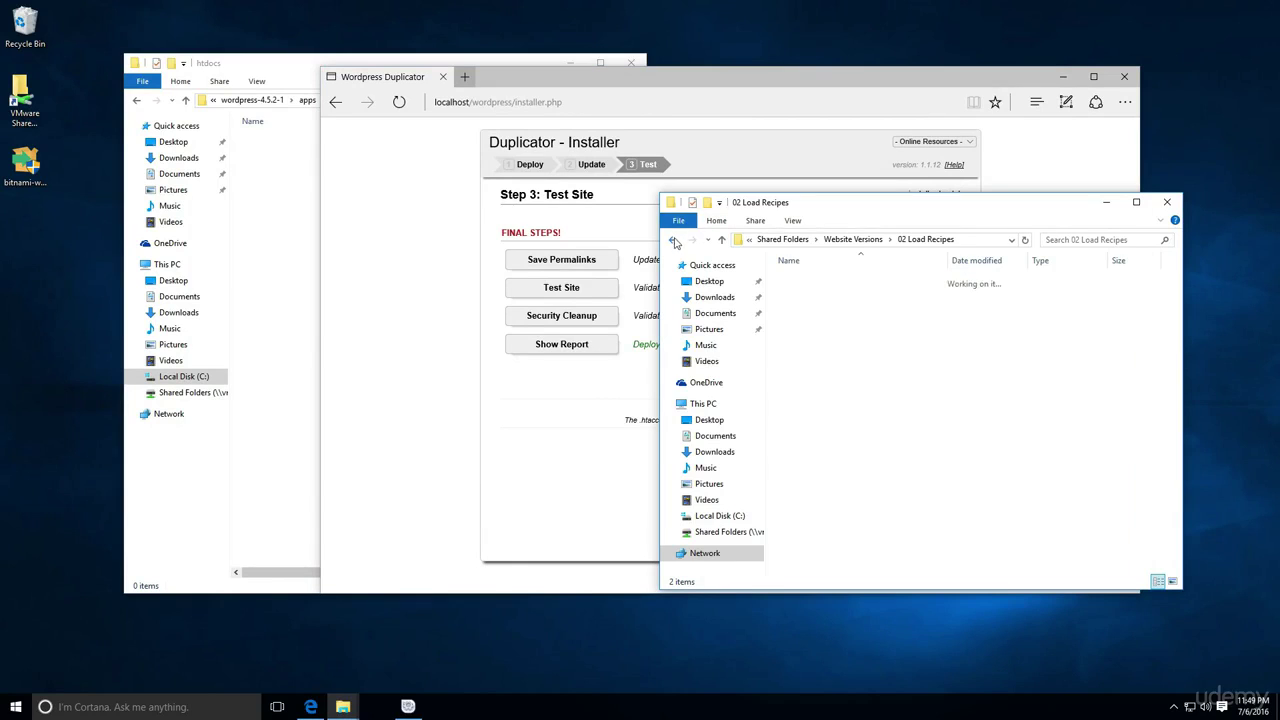
key("ctrl+a")
Highlight the installer's Deploy Errors count of 149, then return to the Website Versions window
left_click(426, 343)
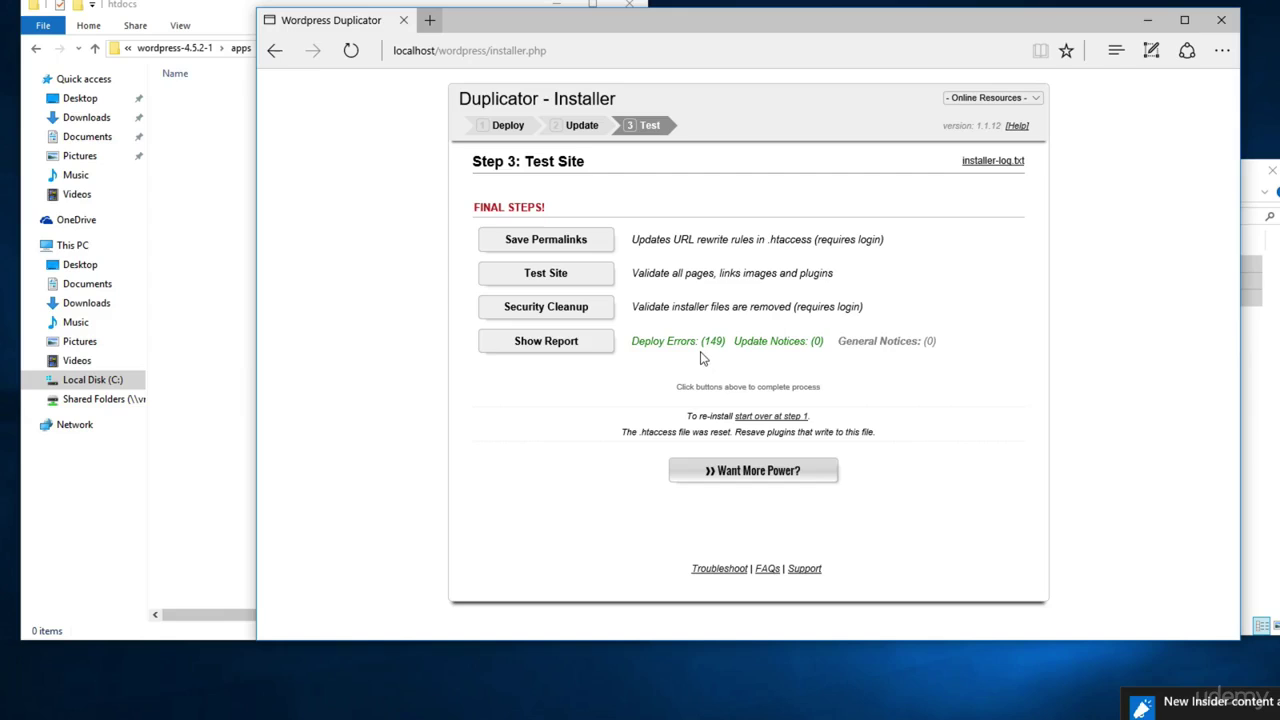
double_click(700, 346)
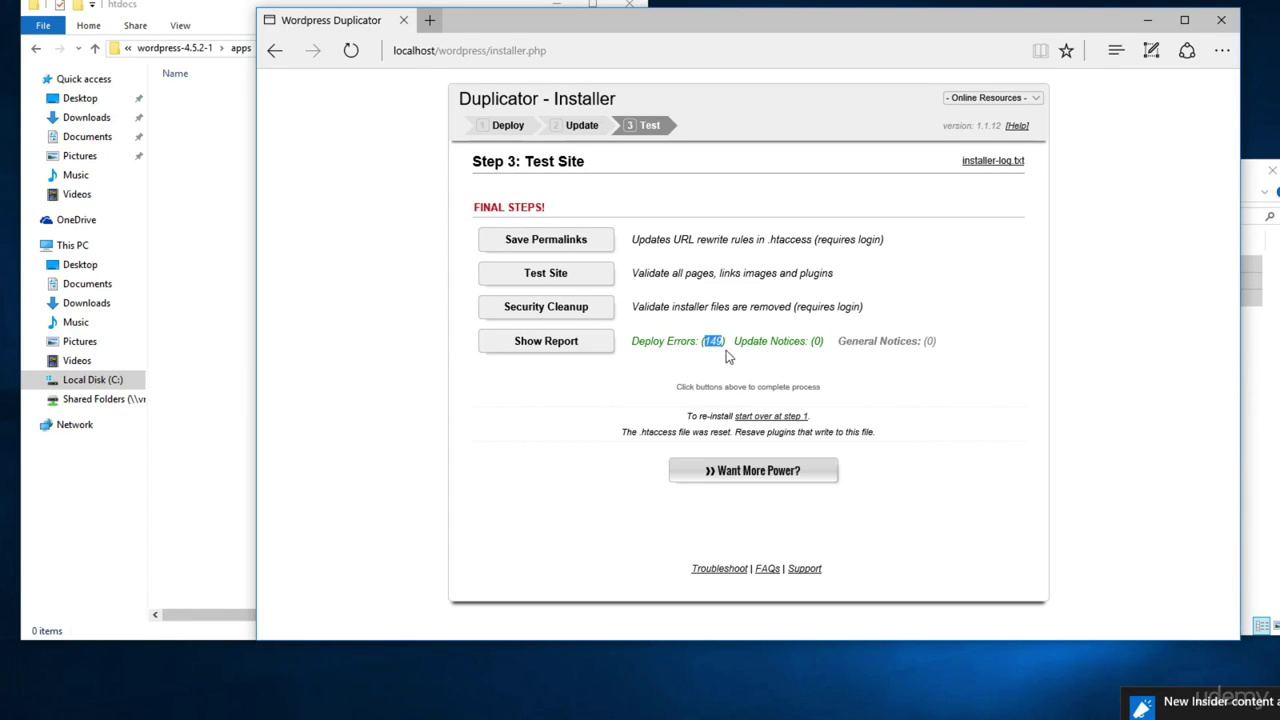
left_click(1270, 337)
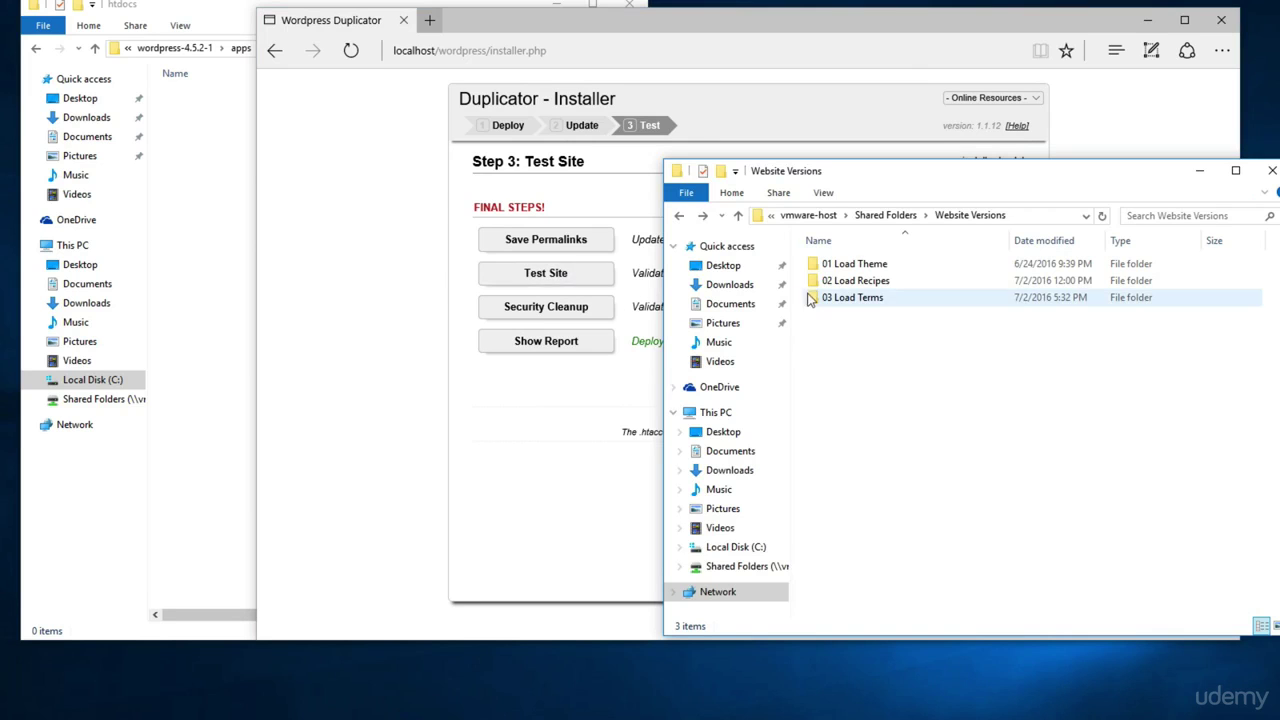
Copy the Duplicator archive and installer.php from 02 Load Recipes into htdocs, then launch the Bitnami stack manager
double_click(845, 282)
key("ctrl+a")
right_click(836, 263)
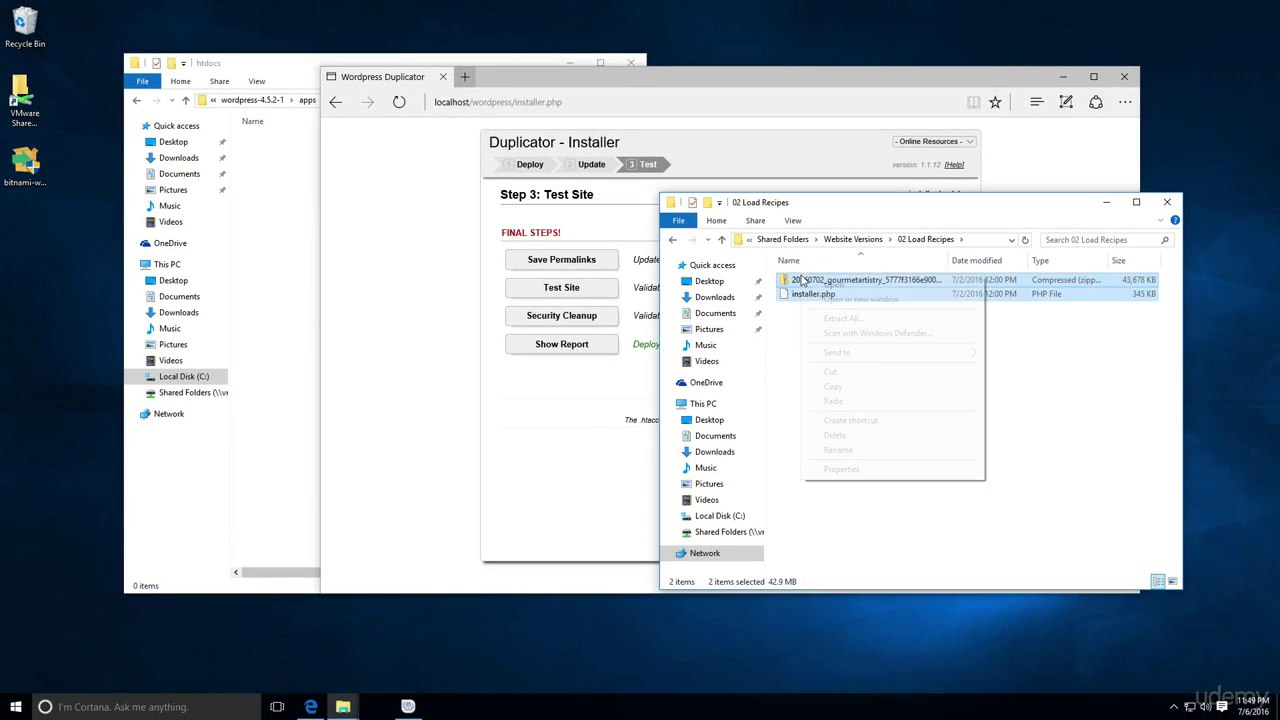
left_click(833, 386)
left_click(300, 260)
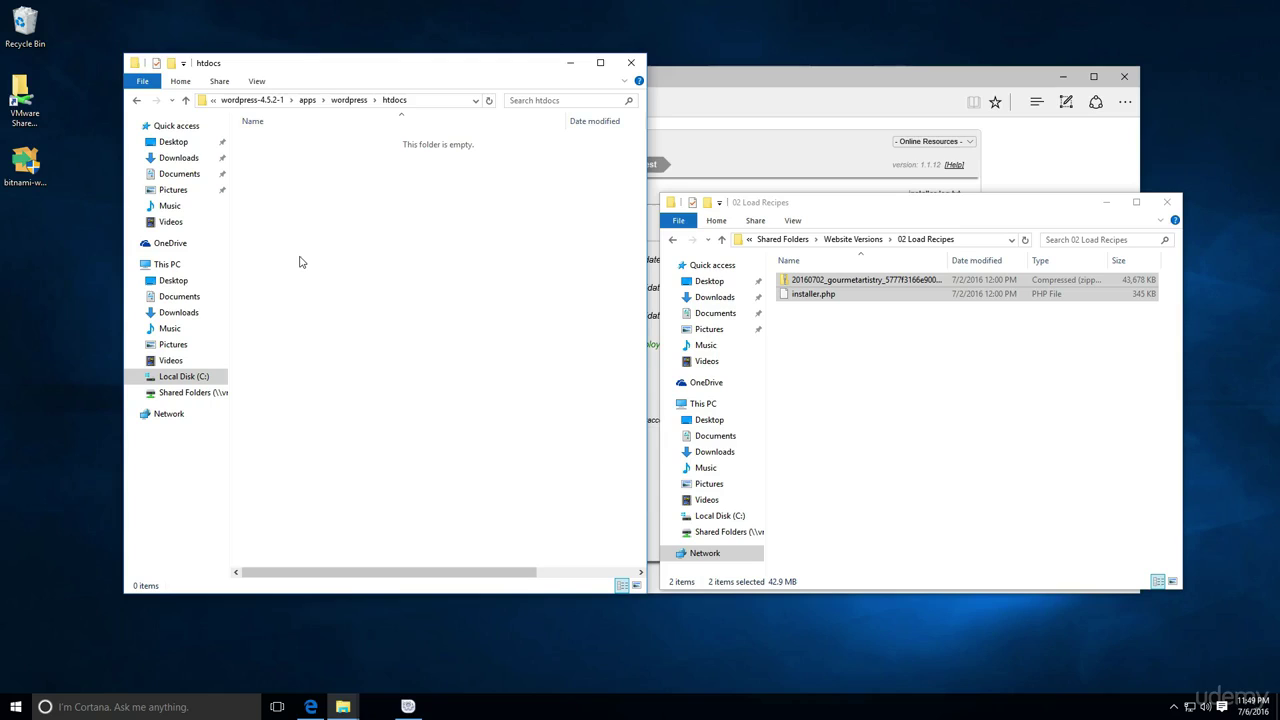
right_click(303, 256)
left_click(365, 346)
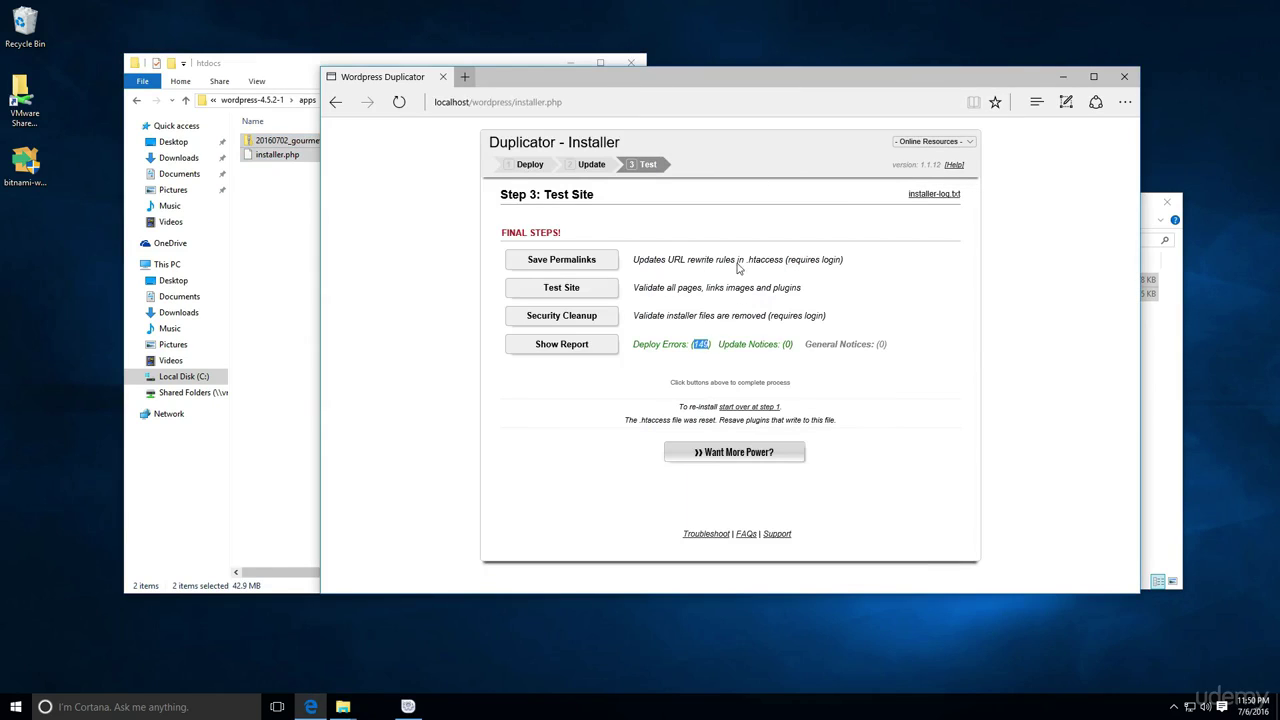
left_click(702, 346)
left_click(408, 706)
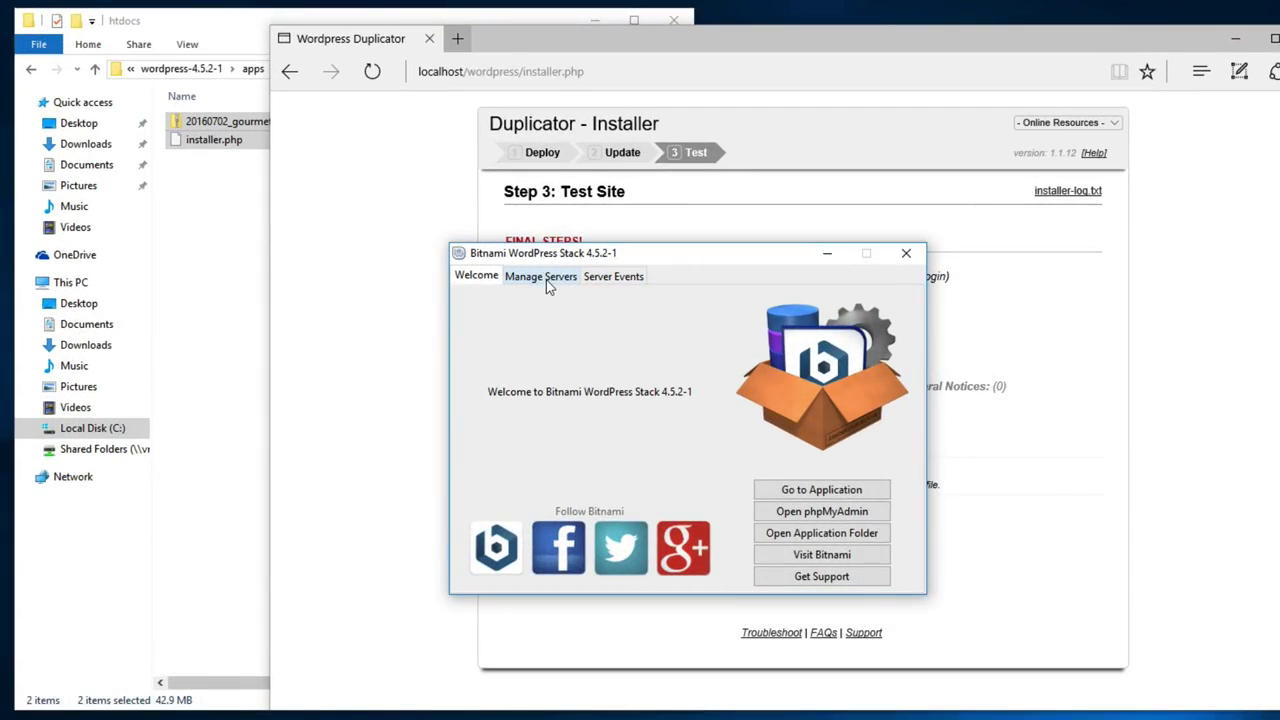
Configure the MySQL Database server under Manage Servers and open its my.ini conf file in Notepad
left_click(533, 263)
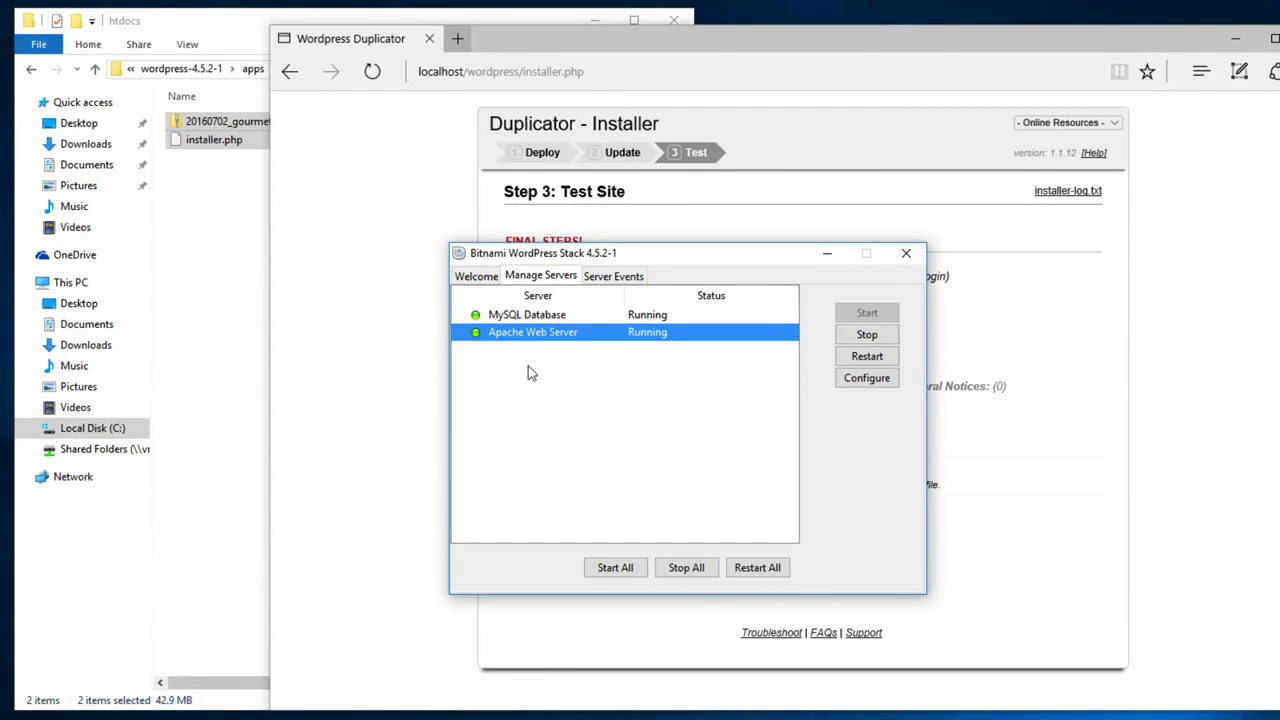
left_click(505, 317)
left_click(510, 334)
left_click(521, 316)
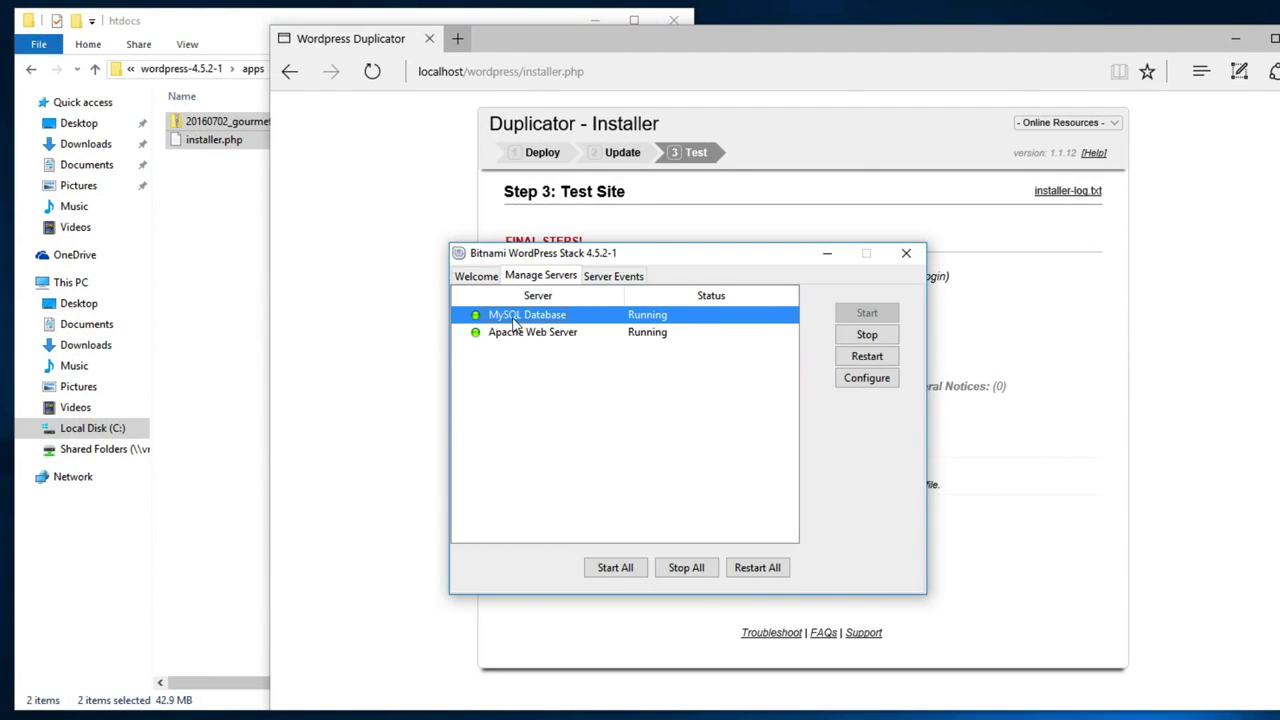
left_click(867, 378)
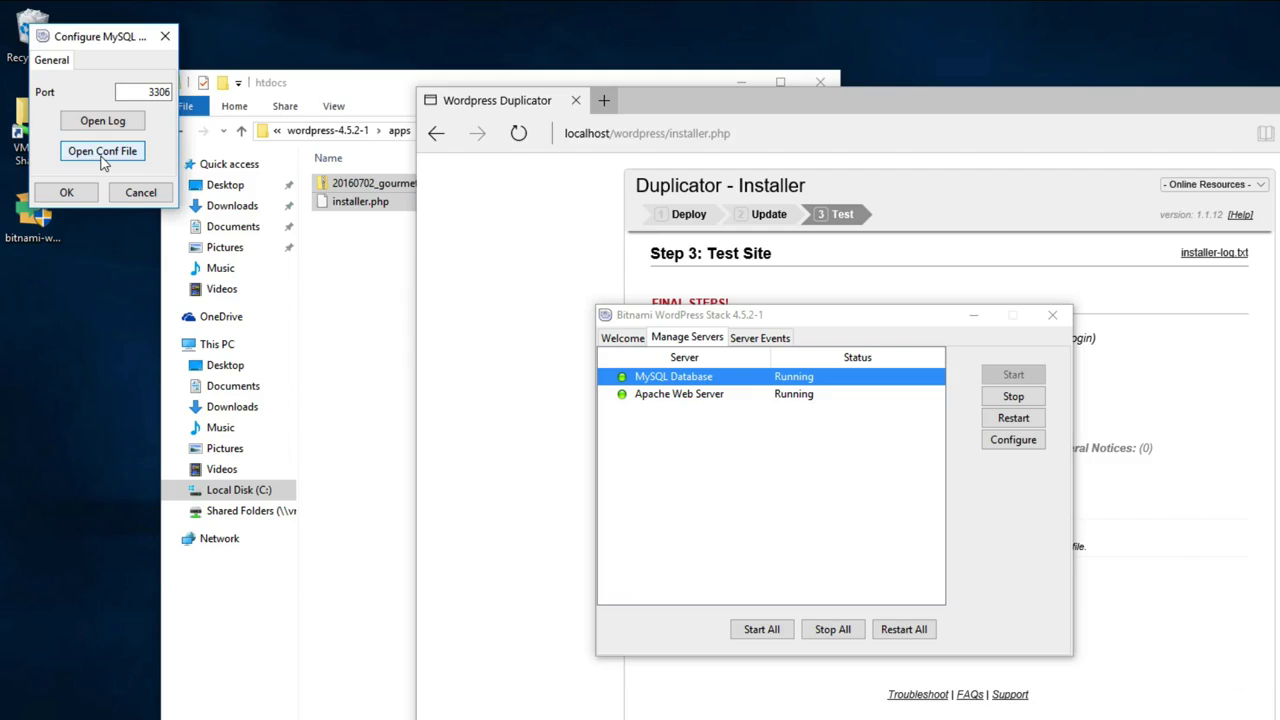
left_click(101, 158)
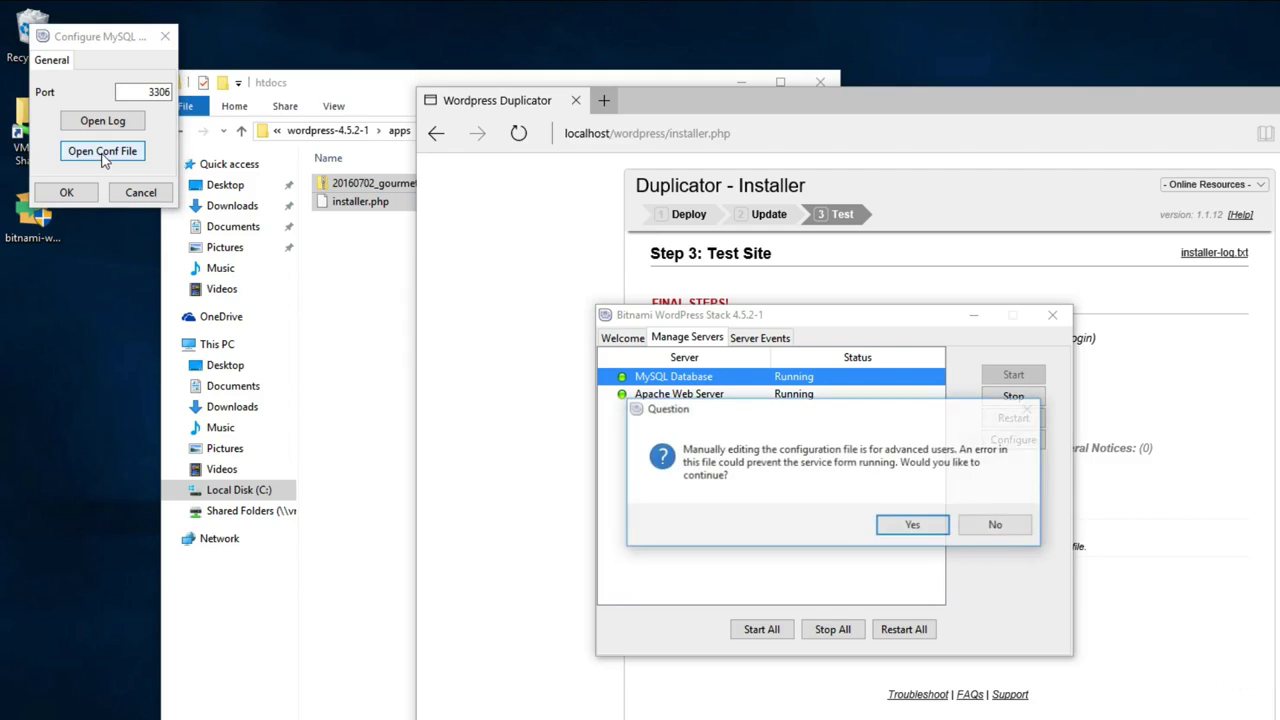
left_click(900, 530)
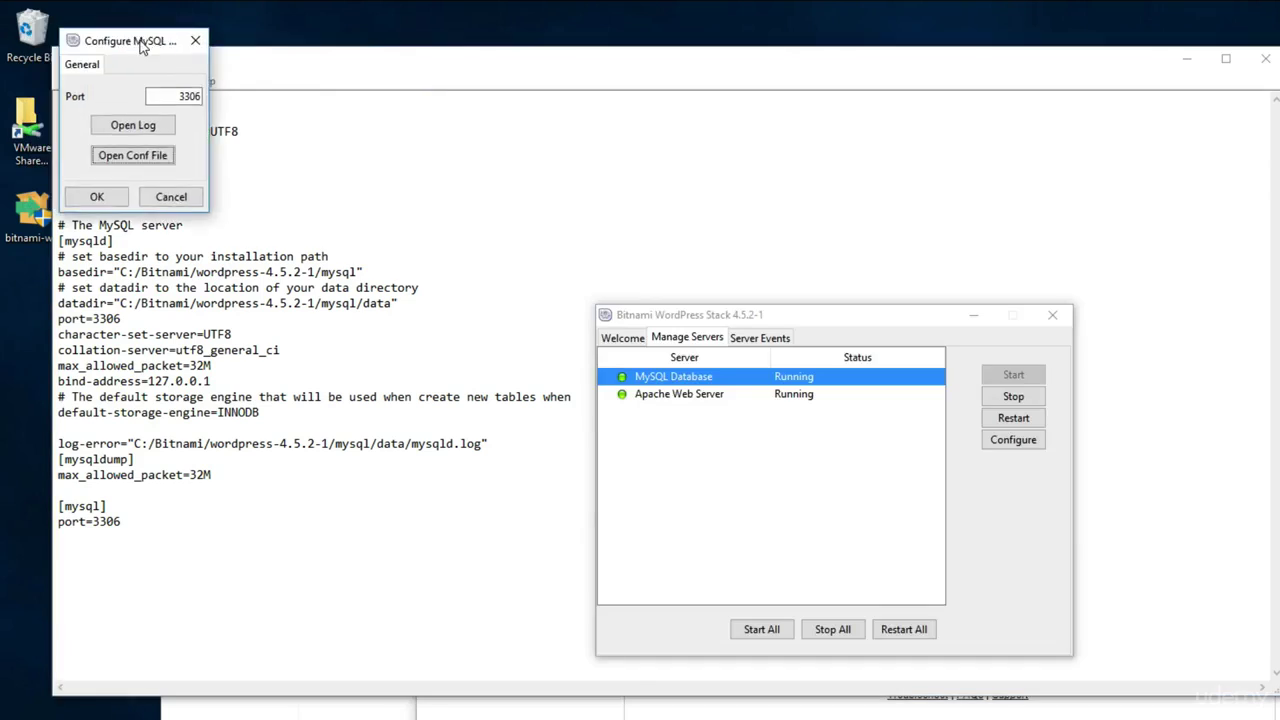
left_click_drag(105, 36, 614, 256)
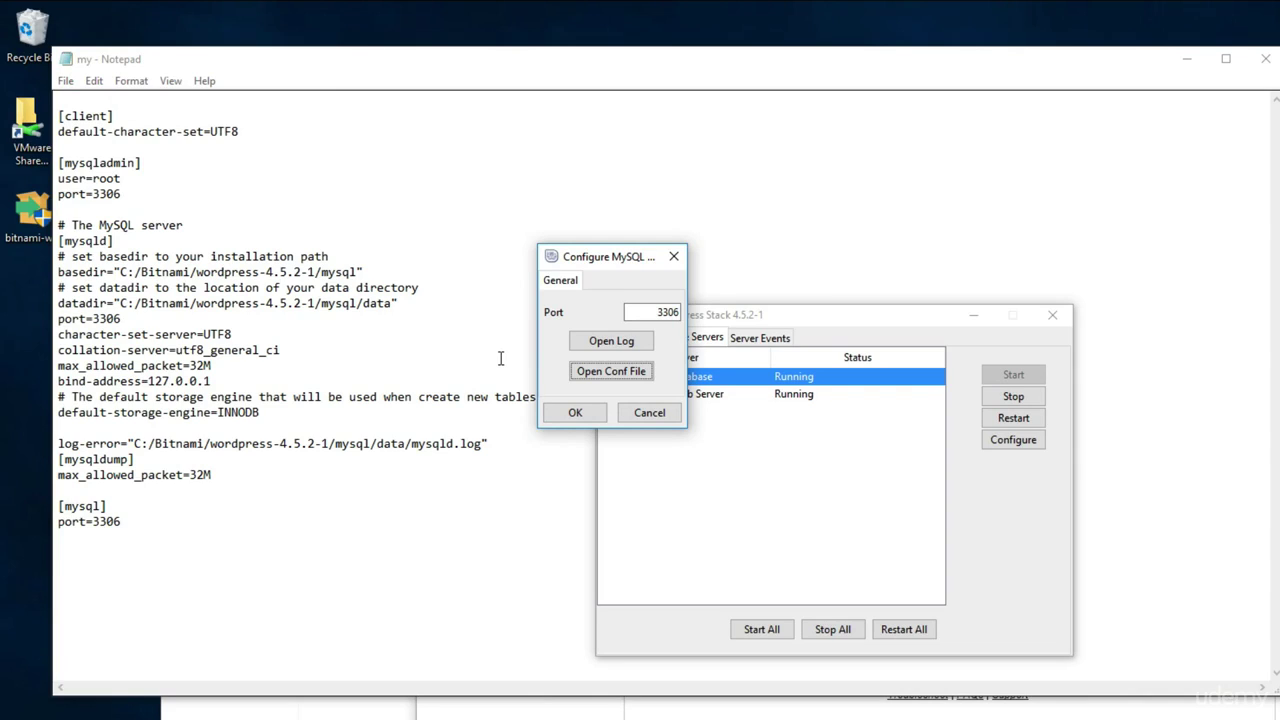
Add the line sql_mode=NO_ENGINE_SUBSTITUTION below default-storage-engine=INNODB in my.ini
left_click(381, 512)
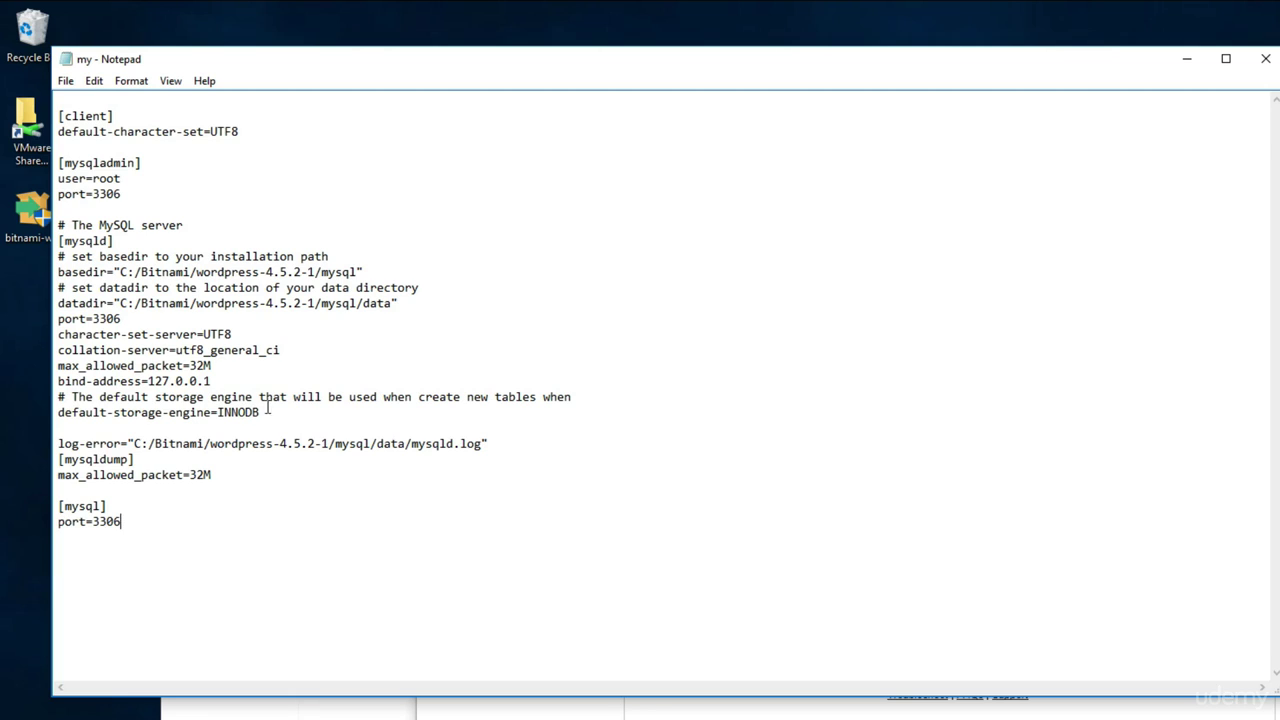
left_click(371, 411)
key("Return")
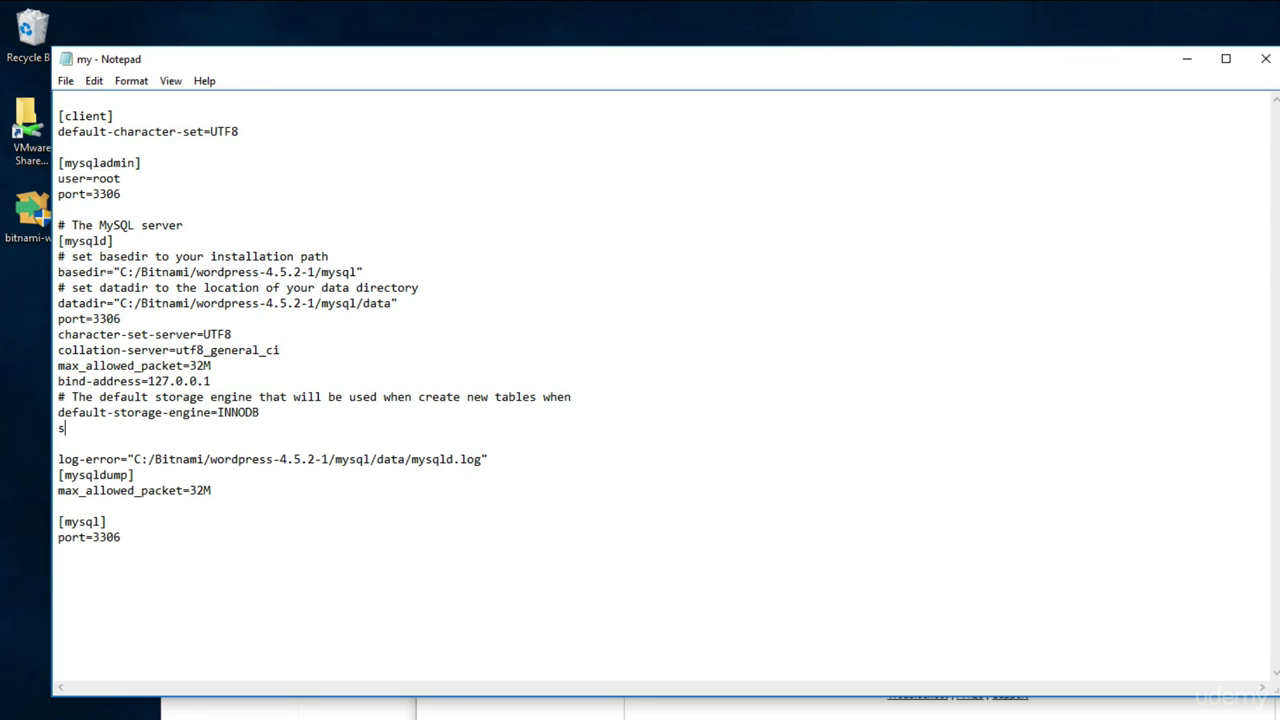
type("sql_mode=NO_ENGINE_SUBS")
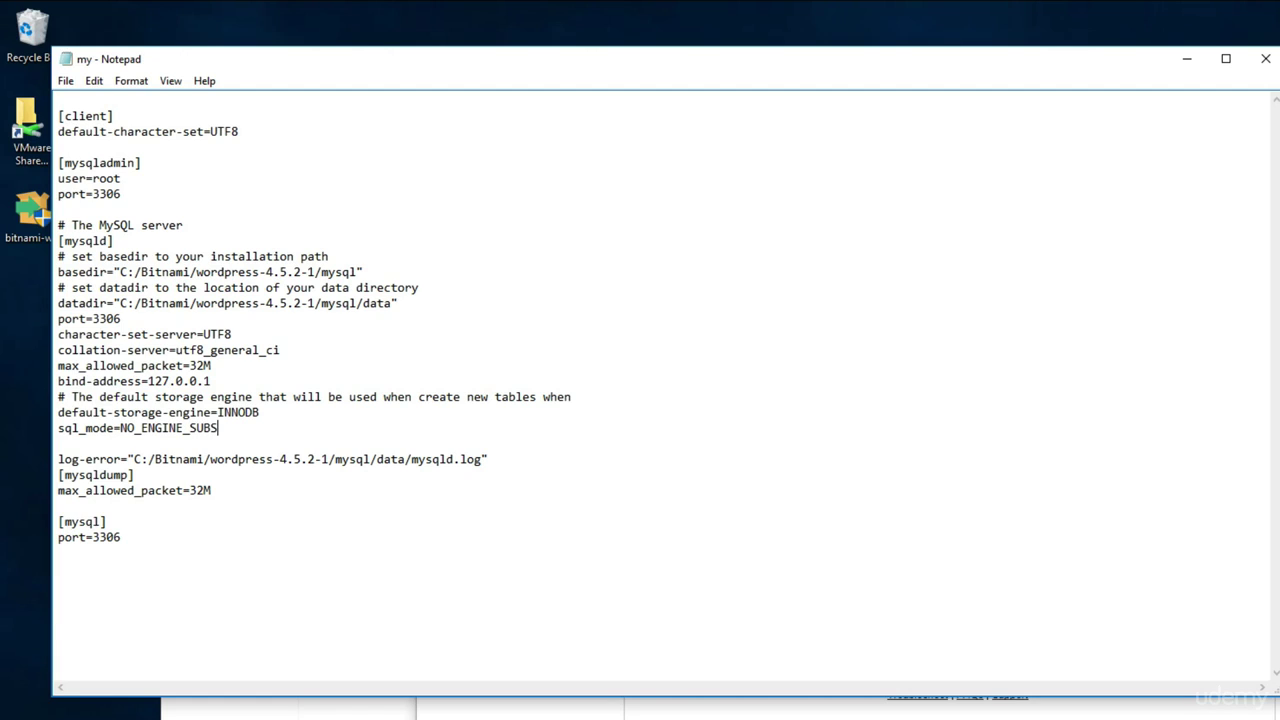
type("TITUTION")
Copy the sql_mode=NO_ENGINE_SUBSTITUTION line and paste it at the end of the file under port=3306
left_click_drag(300, 427, 60, 427)
right_click(71, 426)
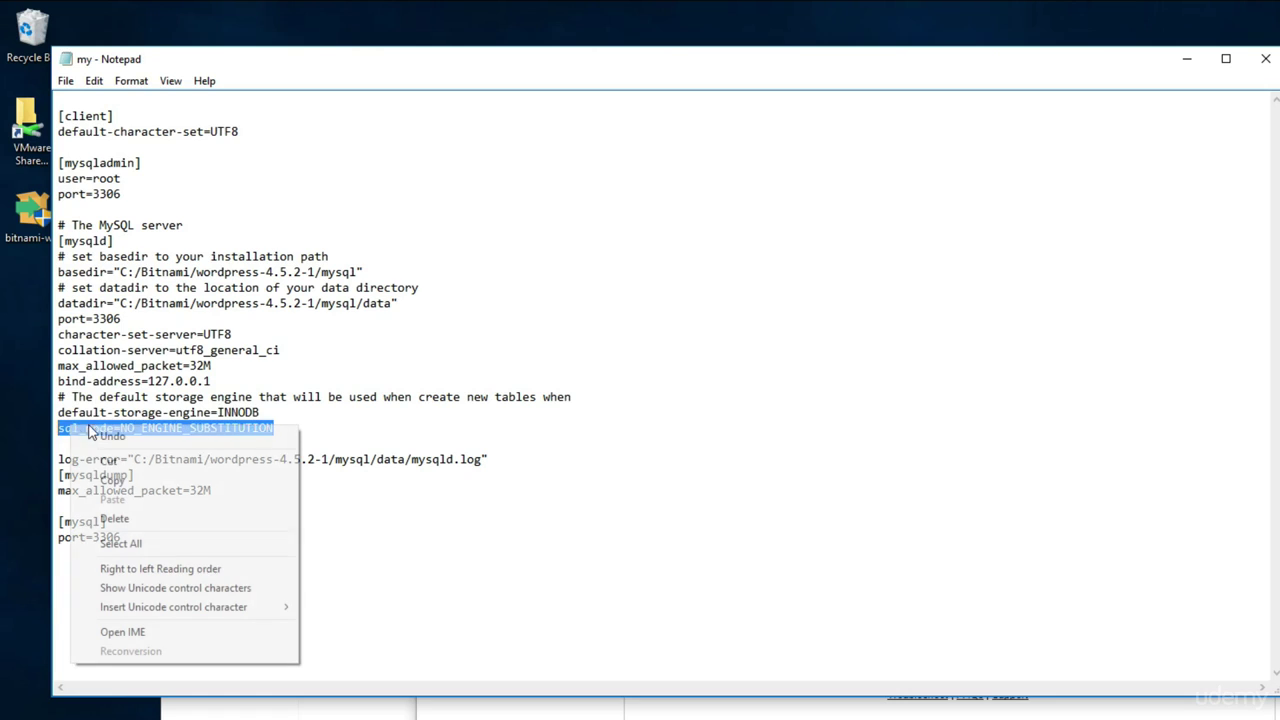
left_click(110, 480)
left_click(139, 562)
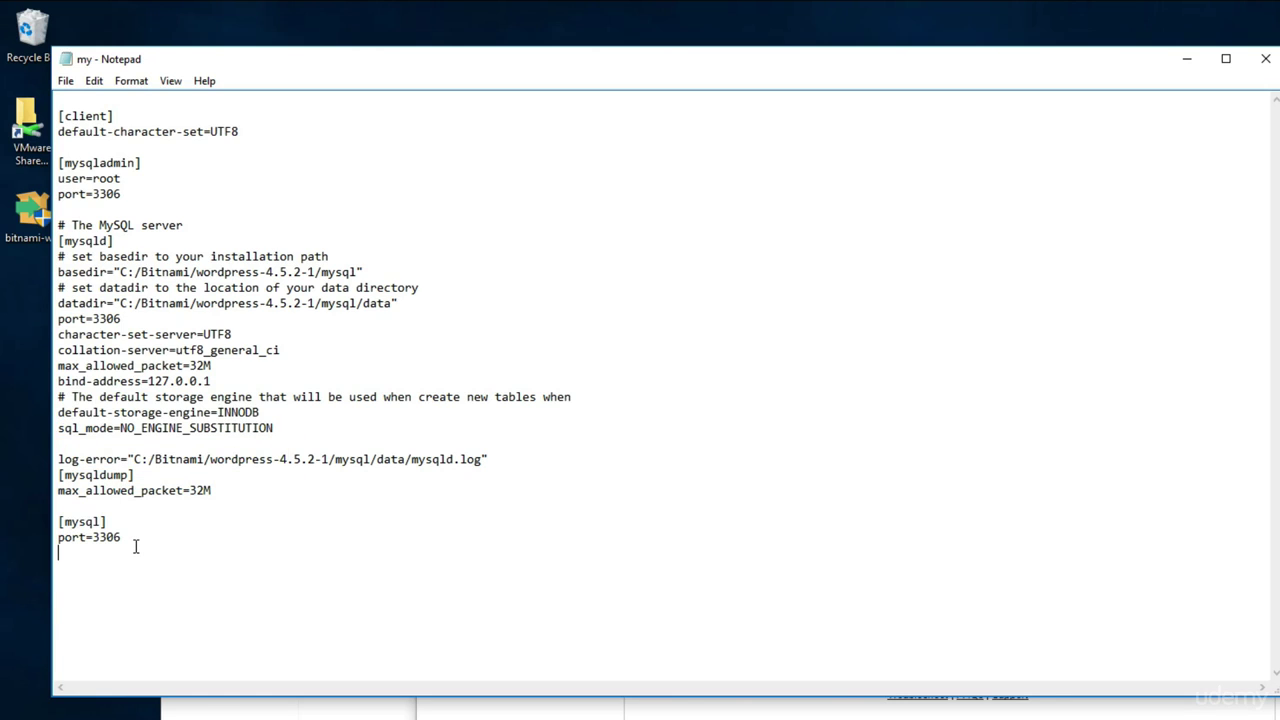
key("ctrl+v")
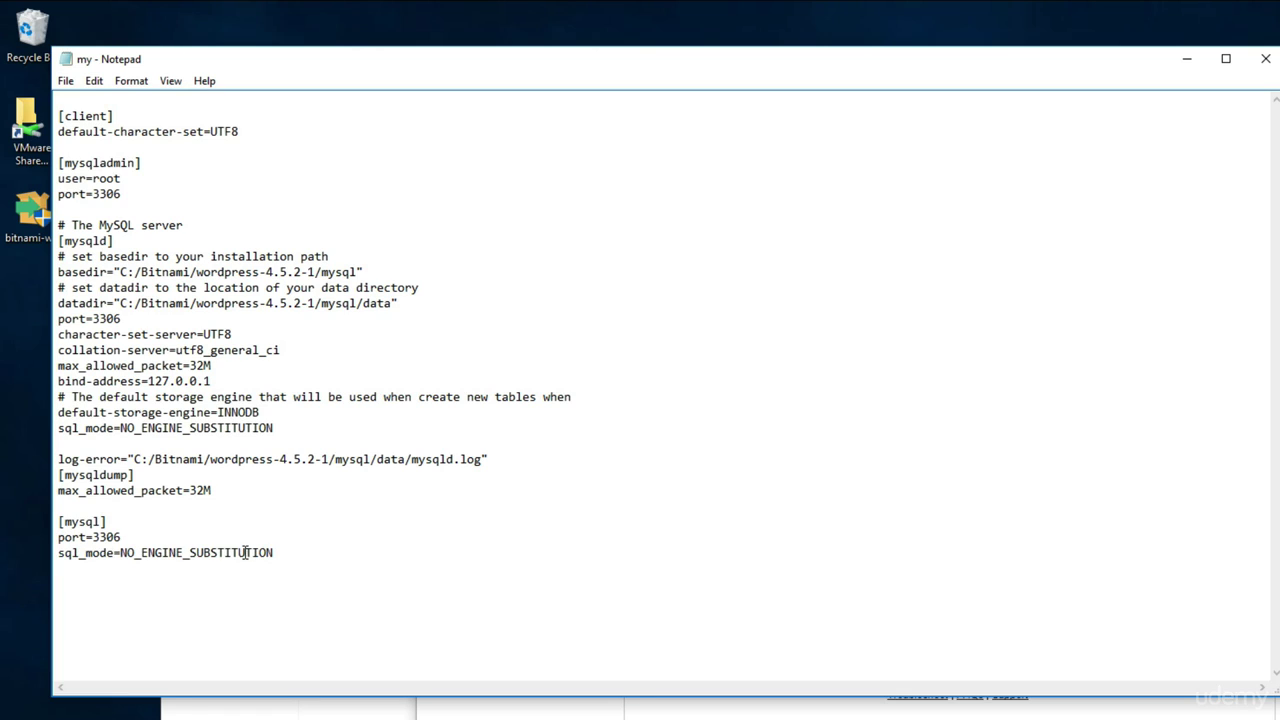
Change max_allowed_packet from 32M to 256M in [mysqldump] and [mysqld], then save my.ini
double_click(198, 490)
left_click(63, 490)
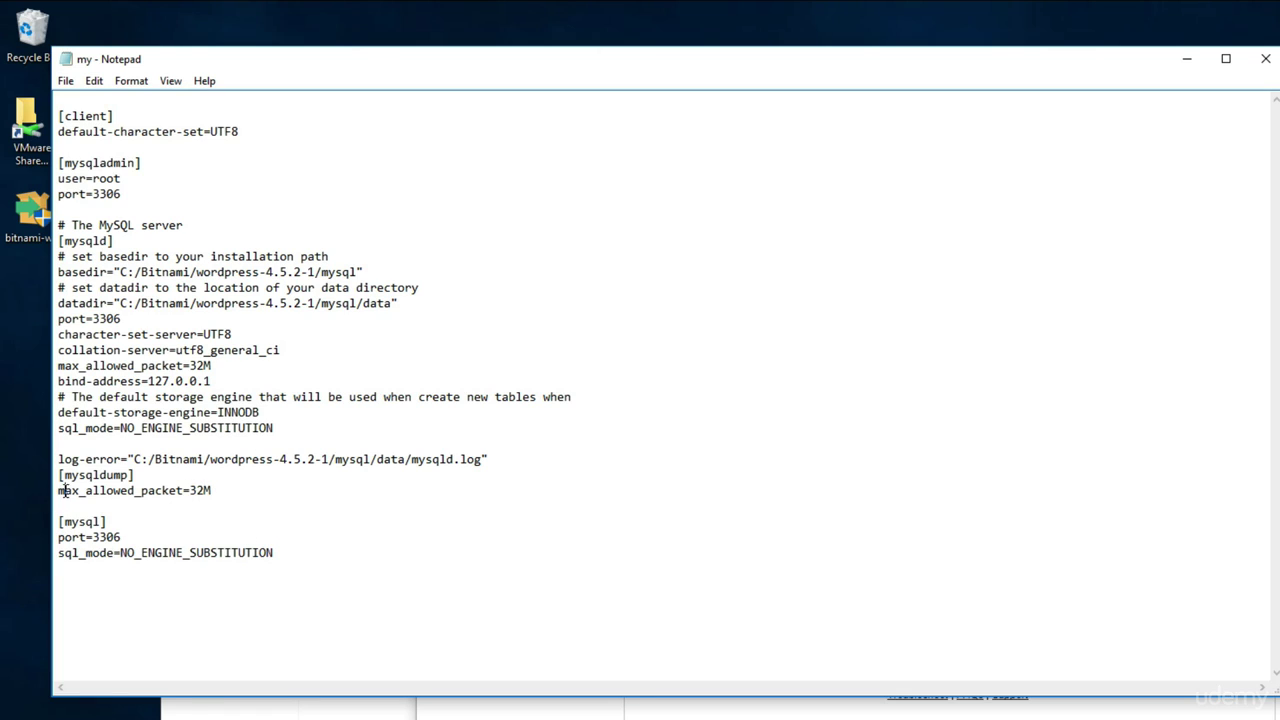
left_click(203, 490)
key("BackSpace")
key("BackSpace")
type("256")
left_click_drag(189, 490, 225, 490)
left_click_drag(189, 366, 212, 366)
key("ctrl+v")
left_click(67, 81)
left_click(117, 140)
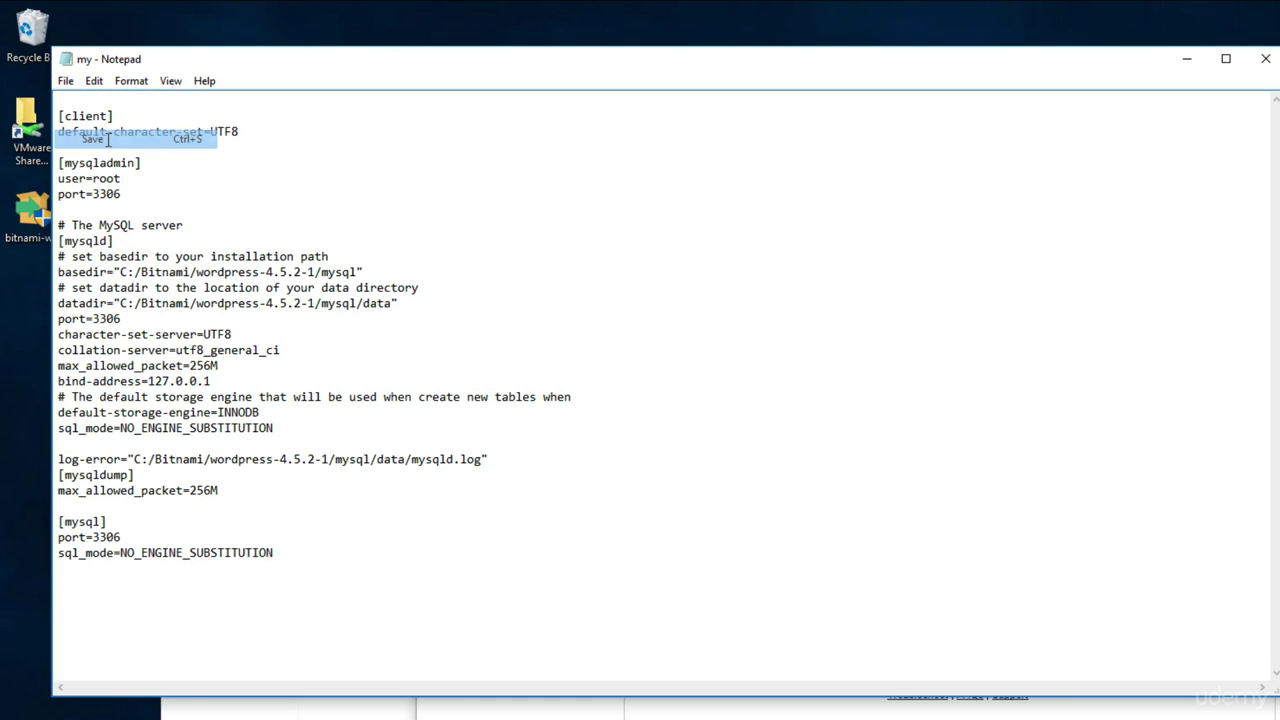
Close my.ini and the MySQL settings, then restart MySQL Database and Apache Web Server
left_click(1265, 58)
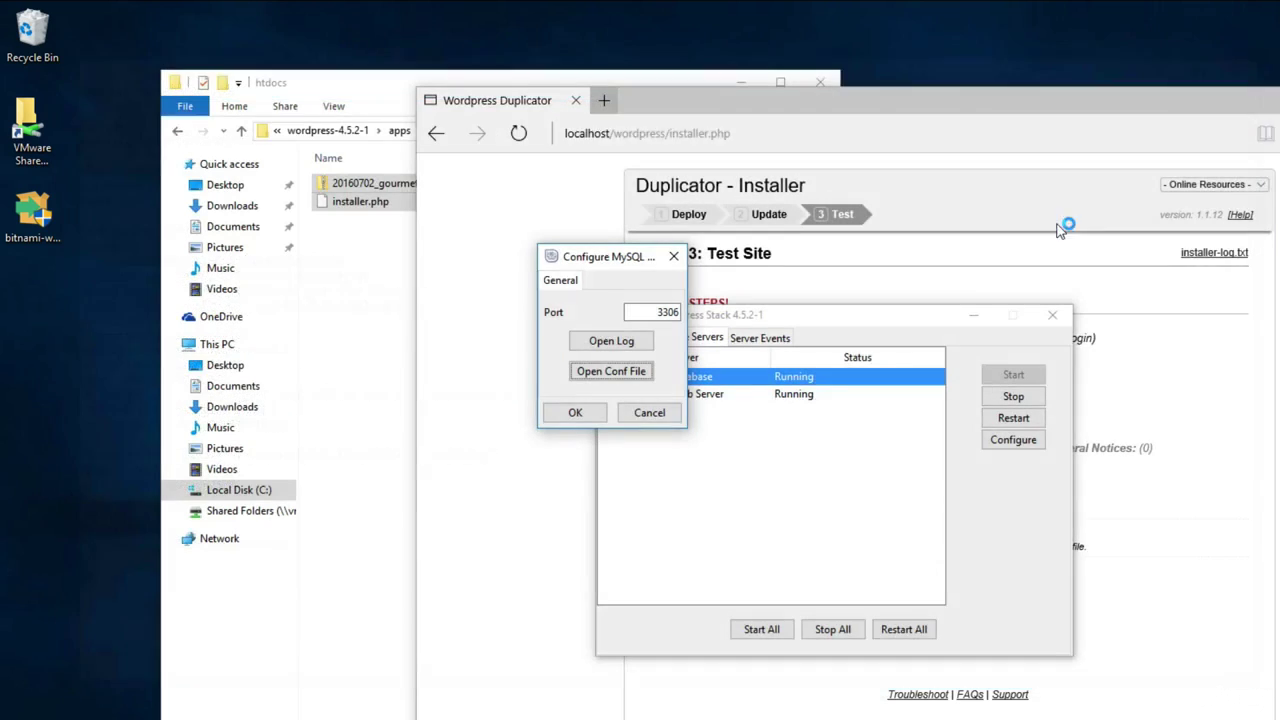
left_click(596, 413)
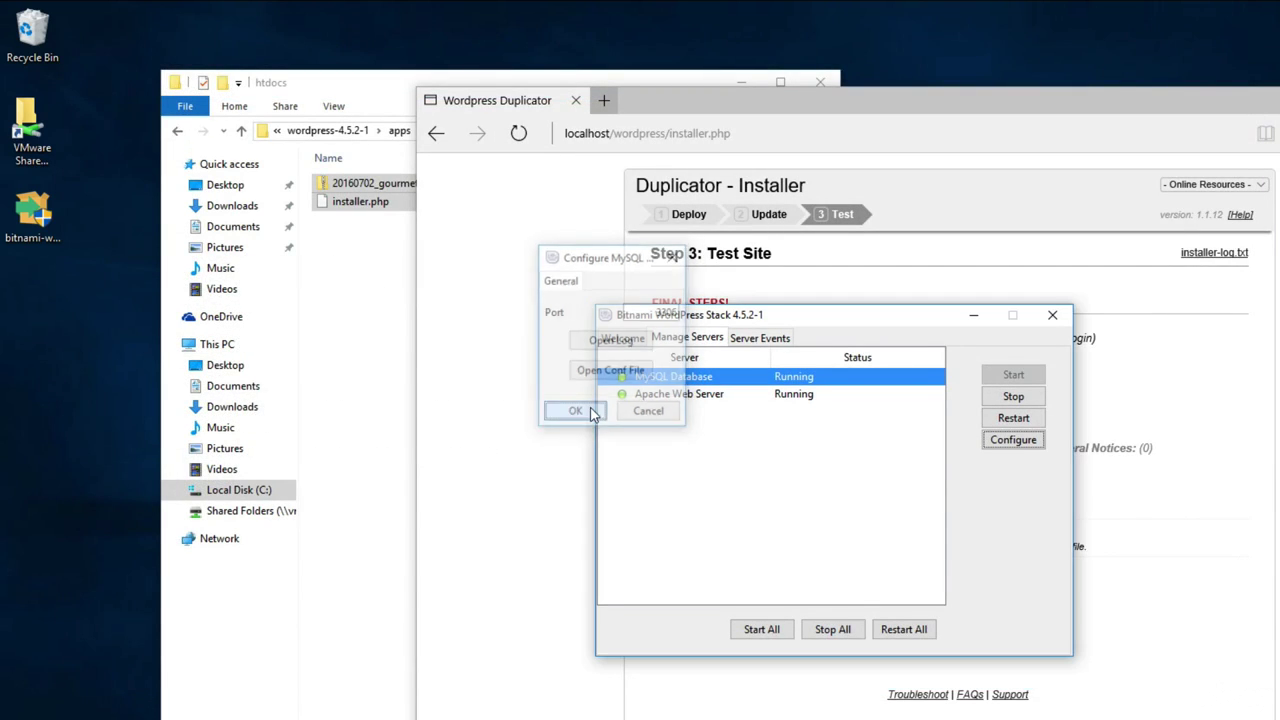
left_click(1013, 418)
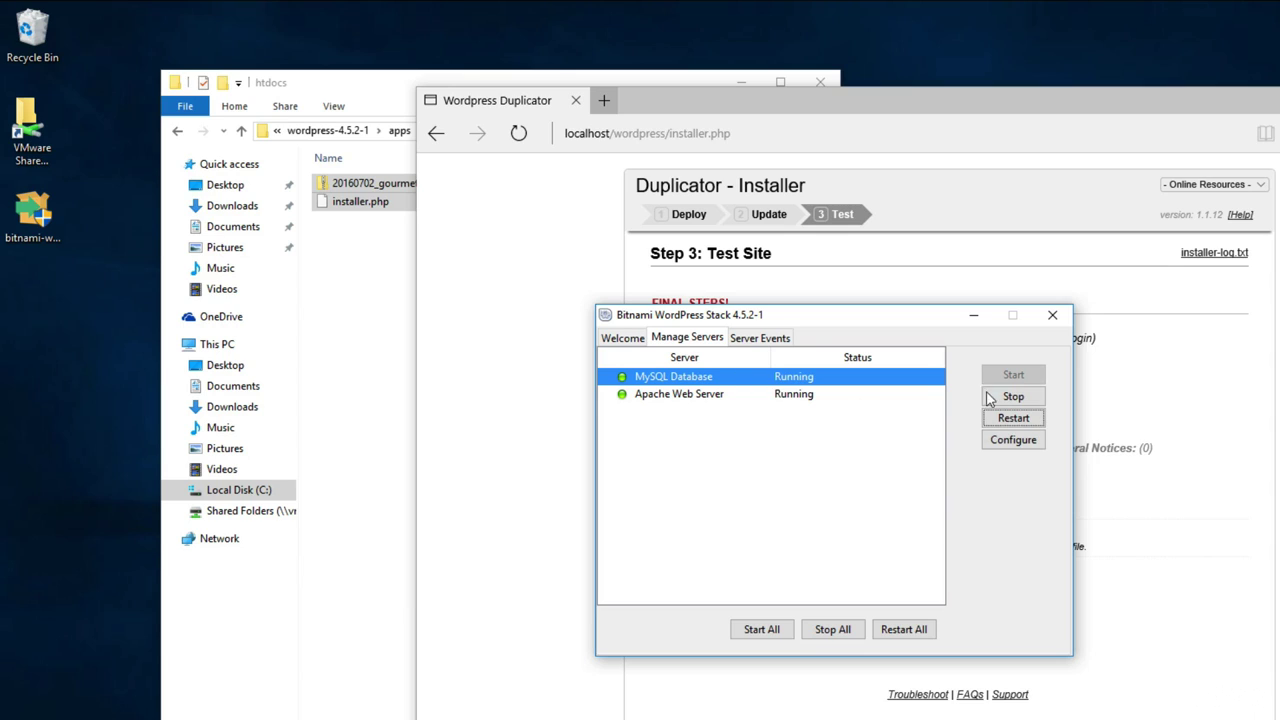
left_click(820, 395)
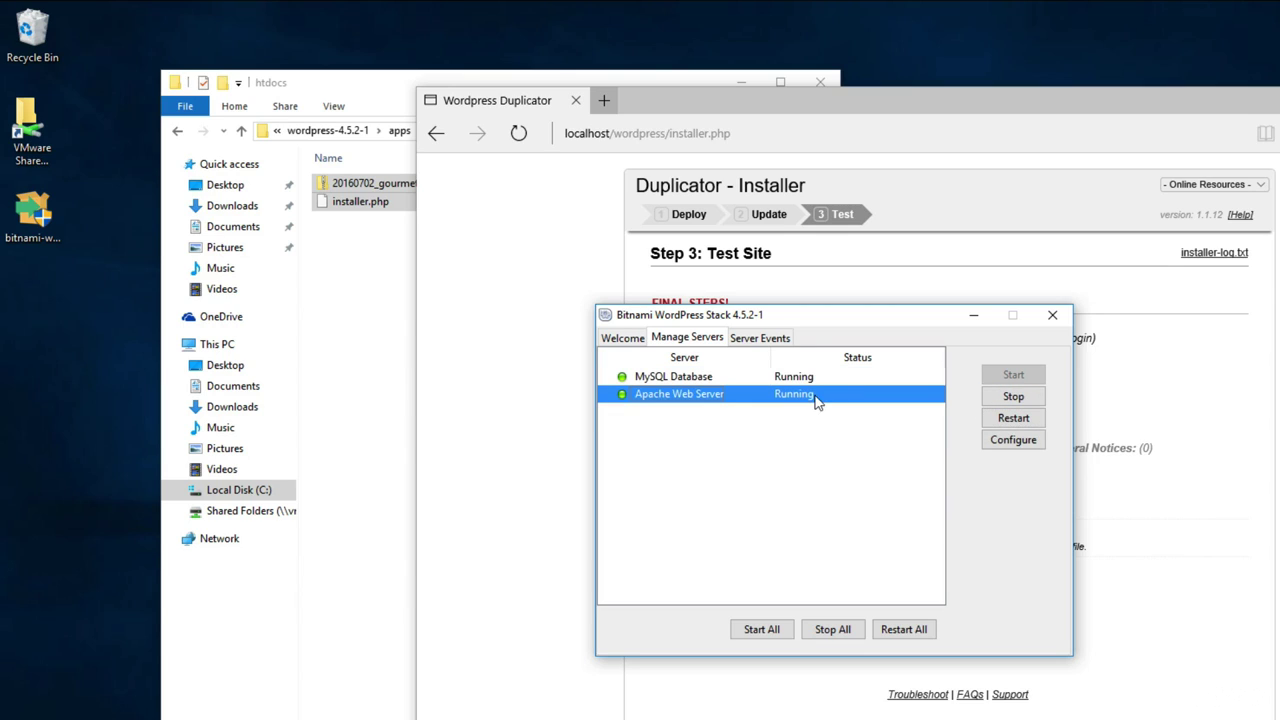
left_click(1013, 418)
Reload installer.php so the Duplicator Installer starts over at Step 1
left_click(506, 366)
left_click(771, 131)
left_click(834, 133)
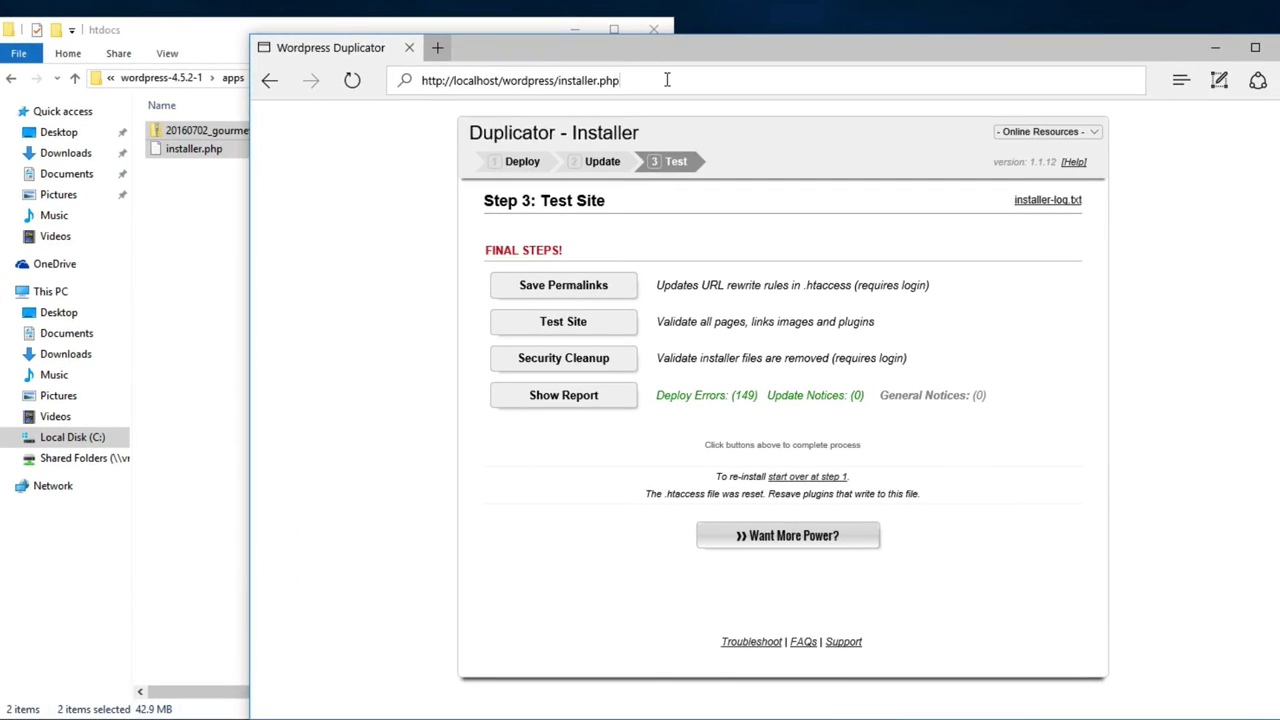
left_click(673, 80)
key("Return")
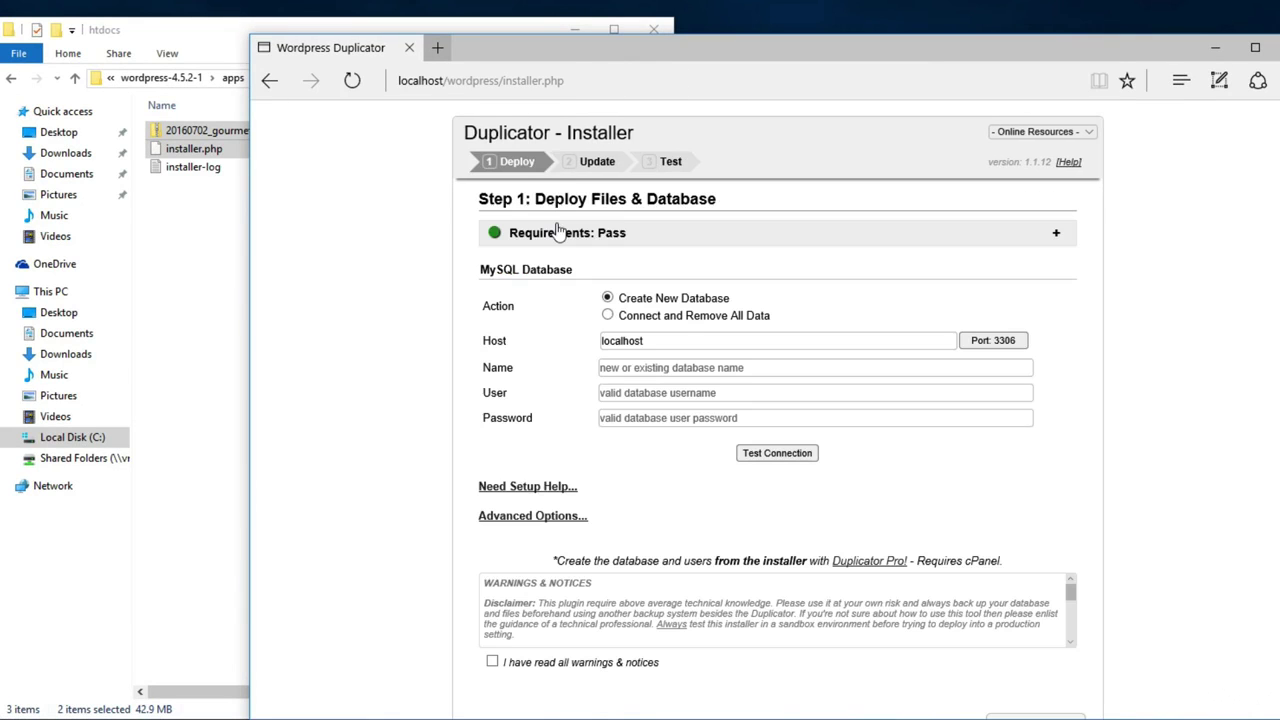
Enter bitnami_wordpress as the database name and fill in the database user and password fields
left_click(680, 366)
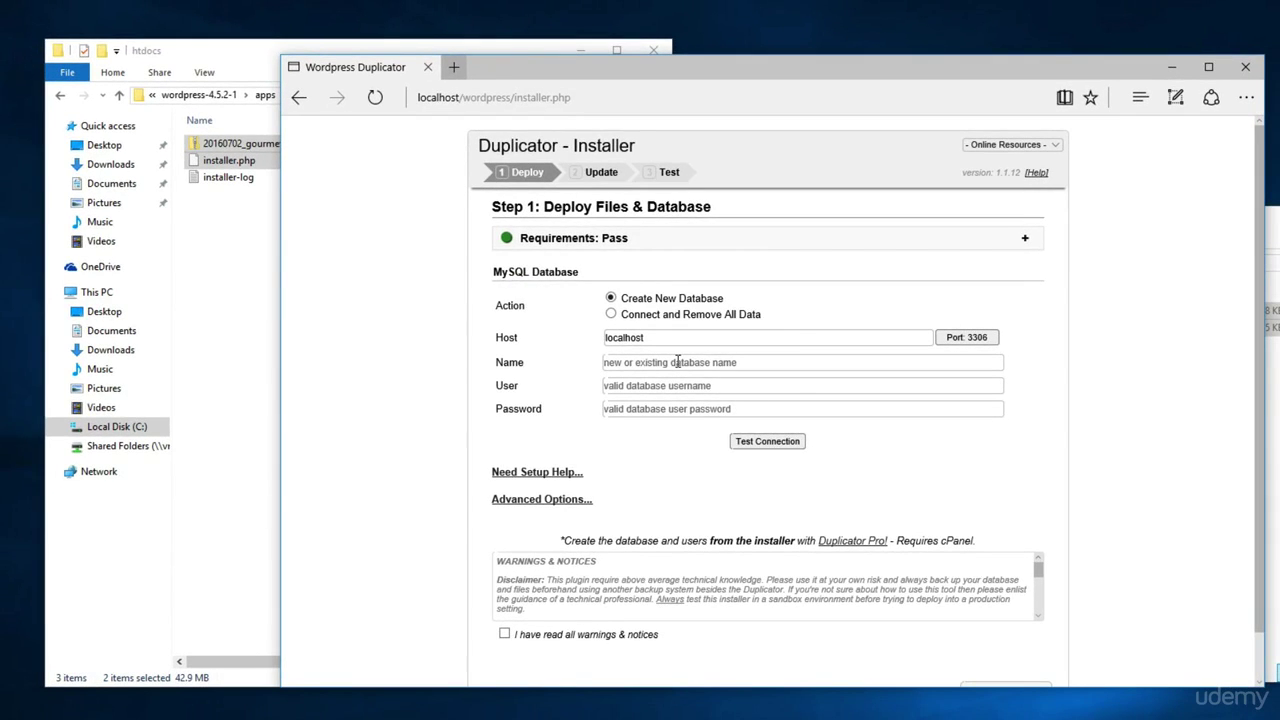
type("bitname")
type("_wordpress")
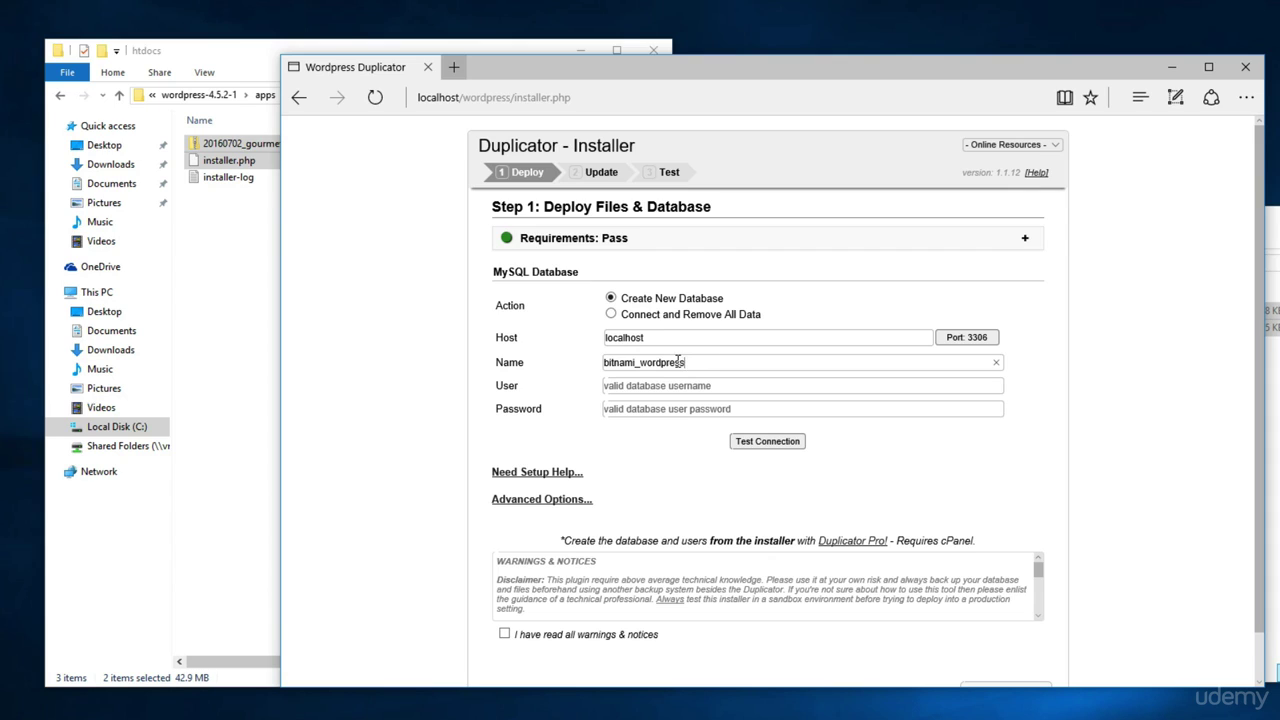
left_click_drag(684, 362, 566, 360)
left_click(670, 385)
type("r")
type("pa")
type("ss123")
scroll(680, 480, "down", 1)
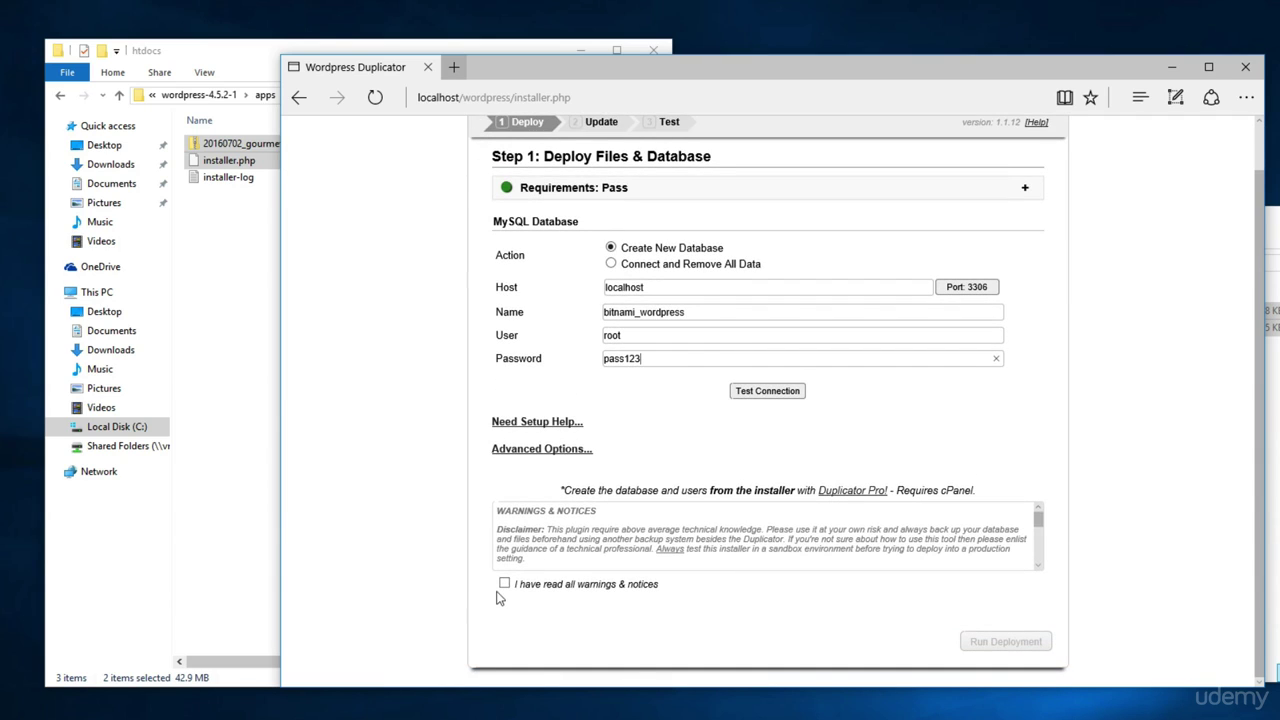
Accept the warnings, test the connection, choose Connect and Remove All Data, and run the deployment
left_click(502, 586)
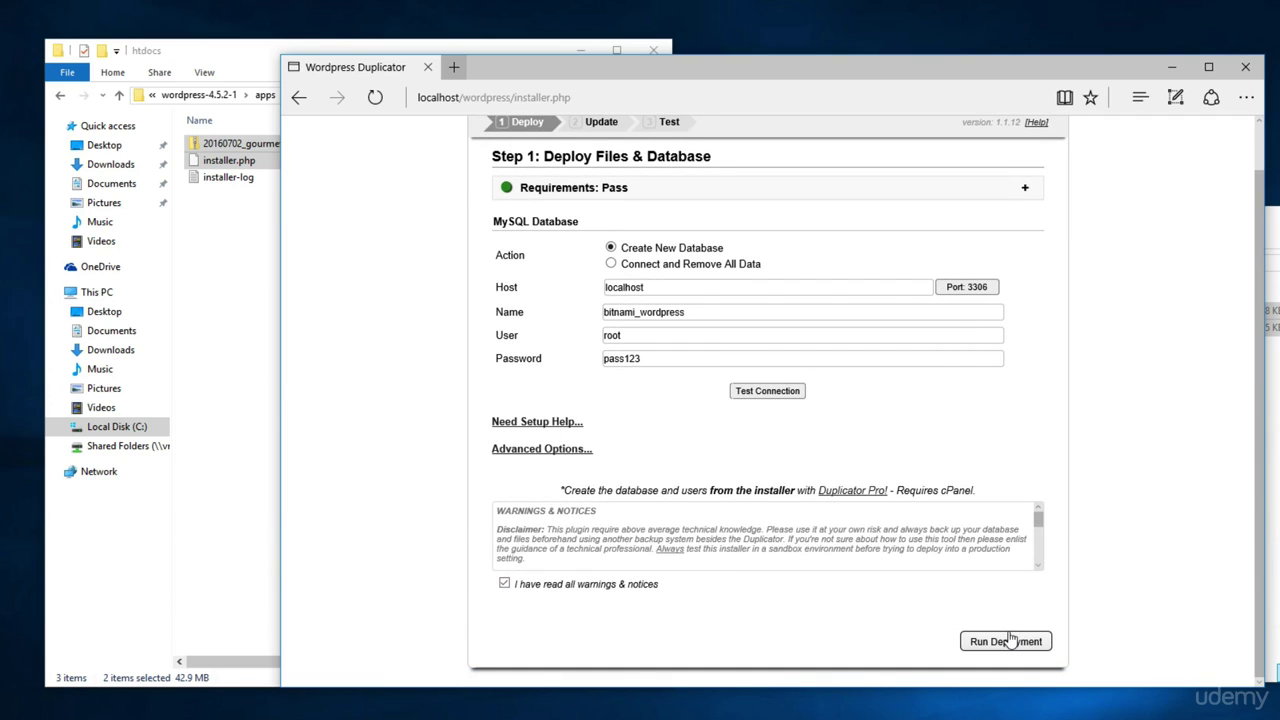
left_click(786, 394)
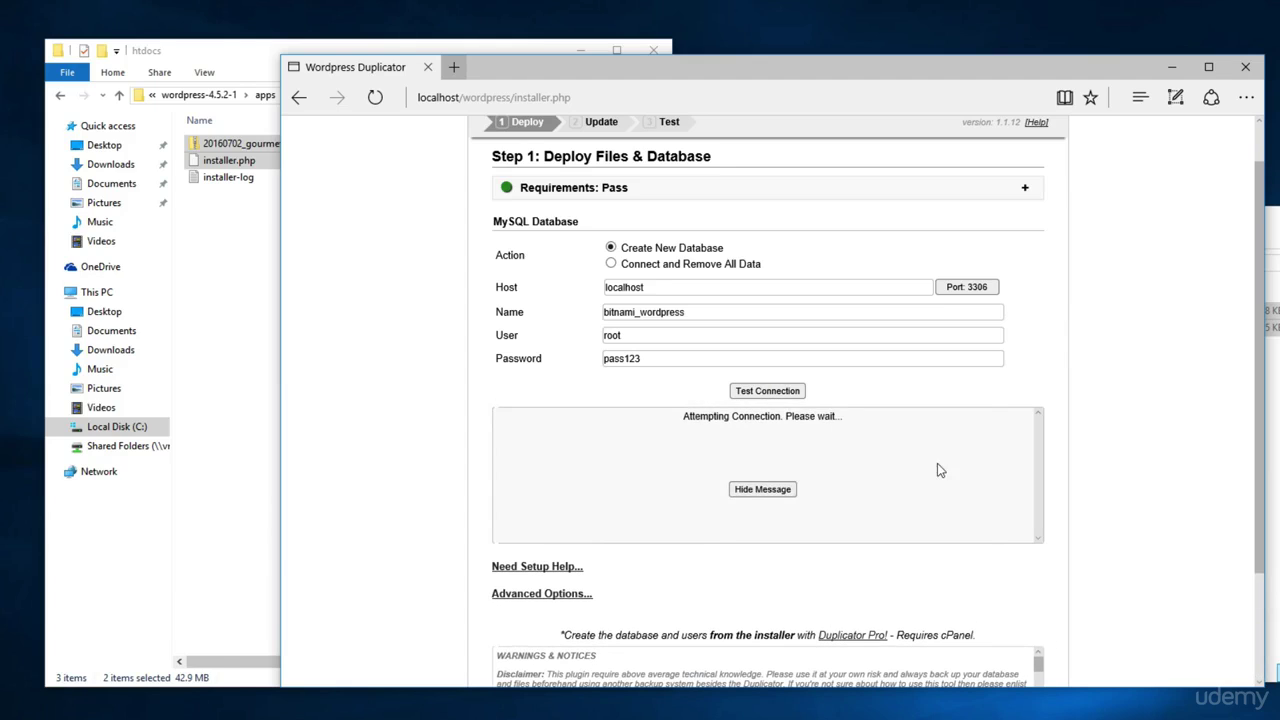
scroll(965, 483, "down", 3)
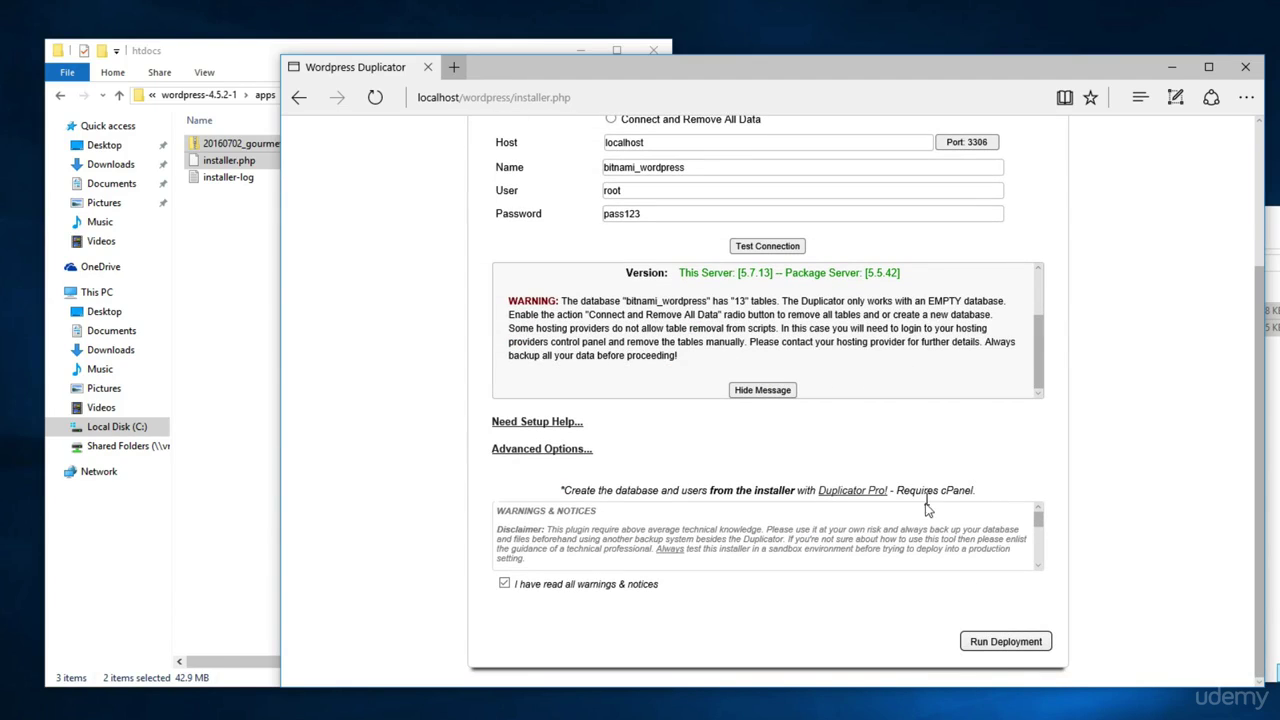
scroll(786, 519, "up", 3)
scroll(735, 455, "up", 2)
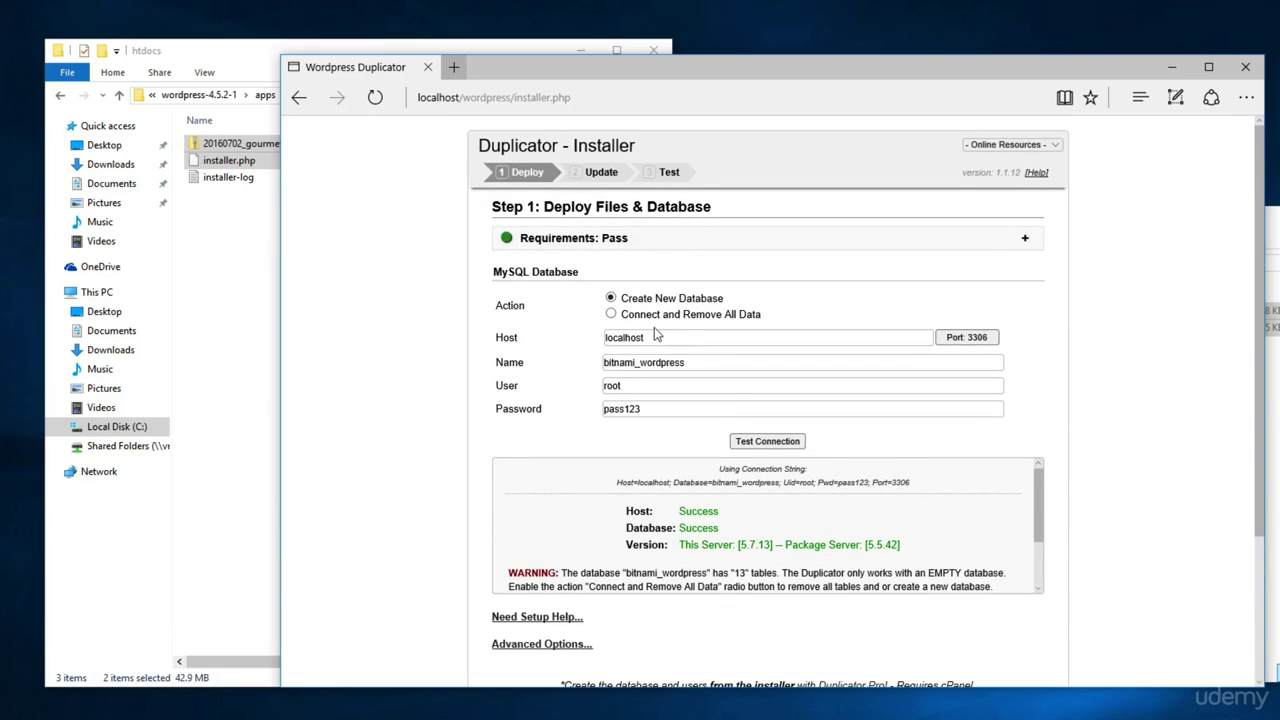
left_click(611, 314)
scroll(1071, 471, "down", 4)
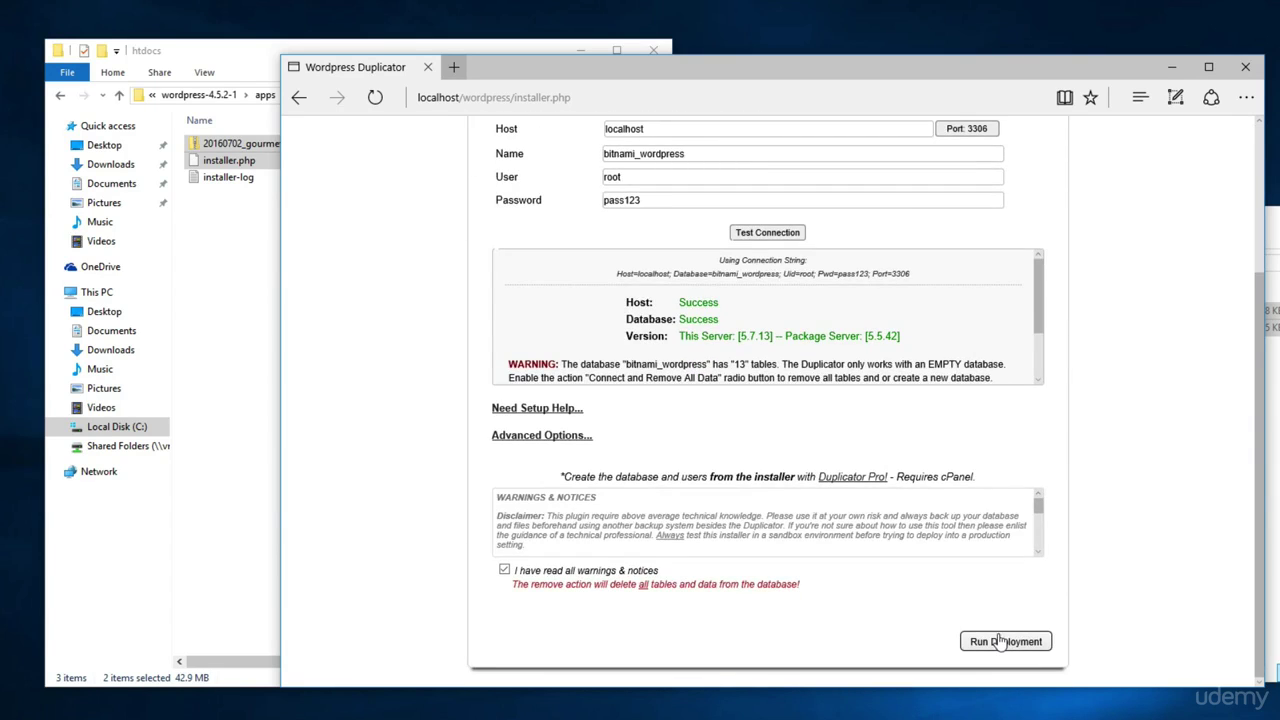
left_click(1004, 641)
left_click(672, 476)
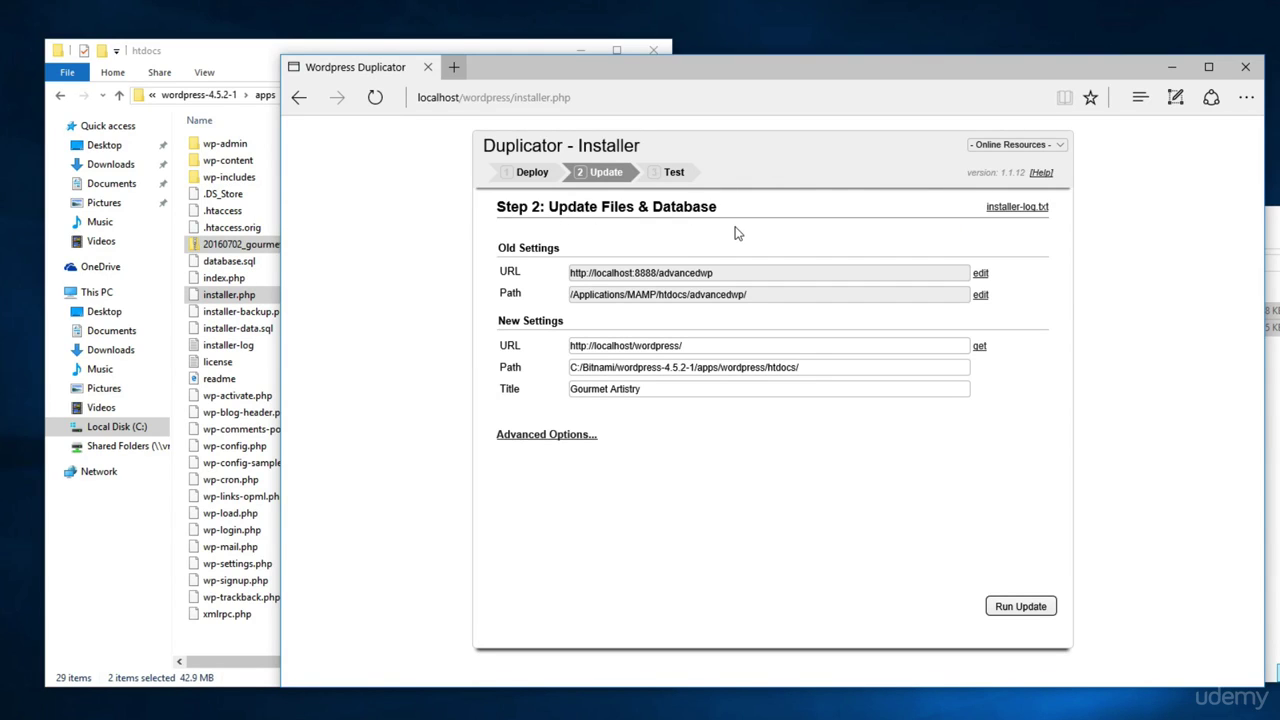
Run the URL and path update so Step 3 shows Deploy Errors (0) and Update Notices (0)
left_click(1012, 605)
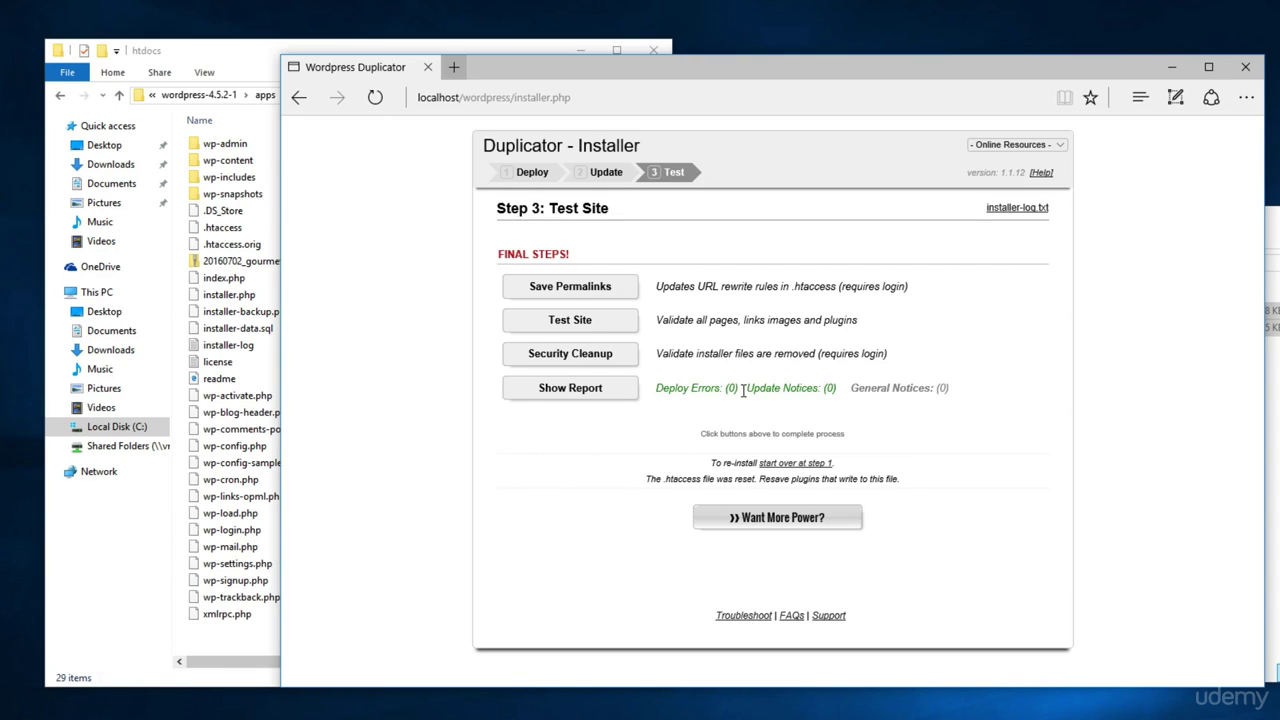
Use Test Site on Step 3 to open the migrated site at localhost/wordpress in a new tab
left_click(570, 322)
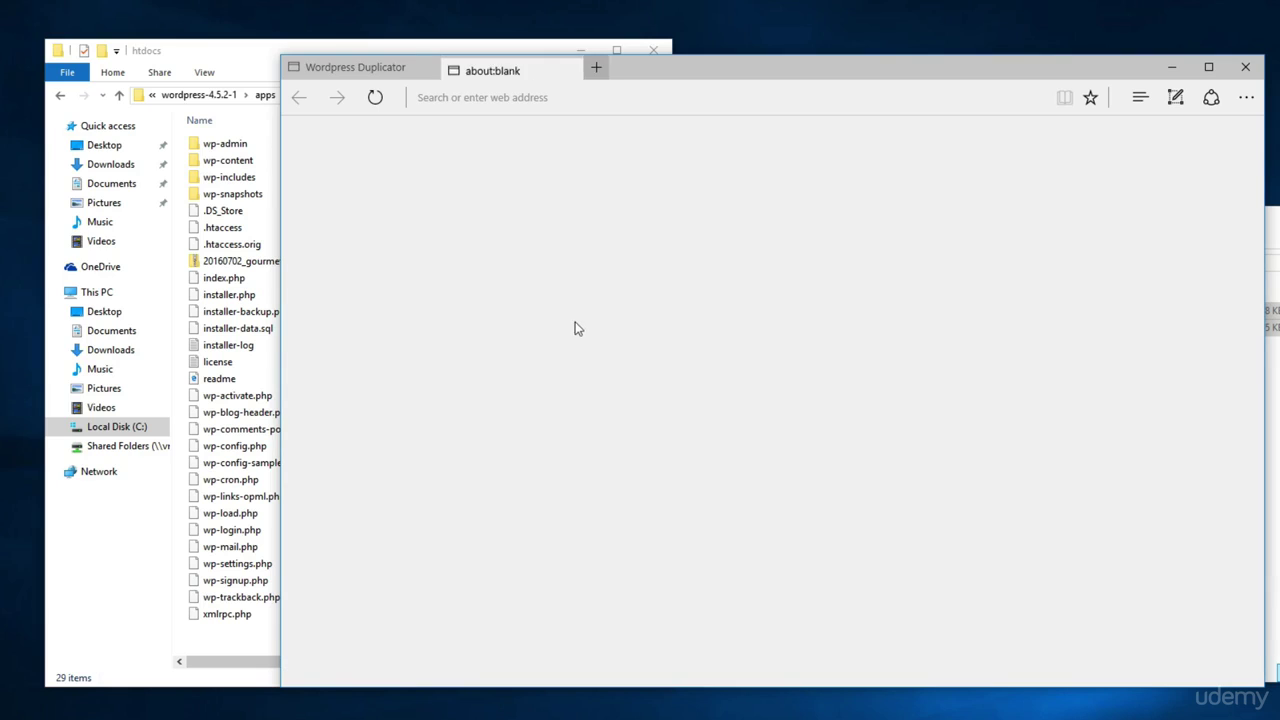